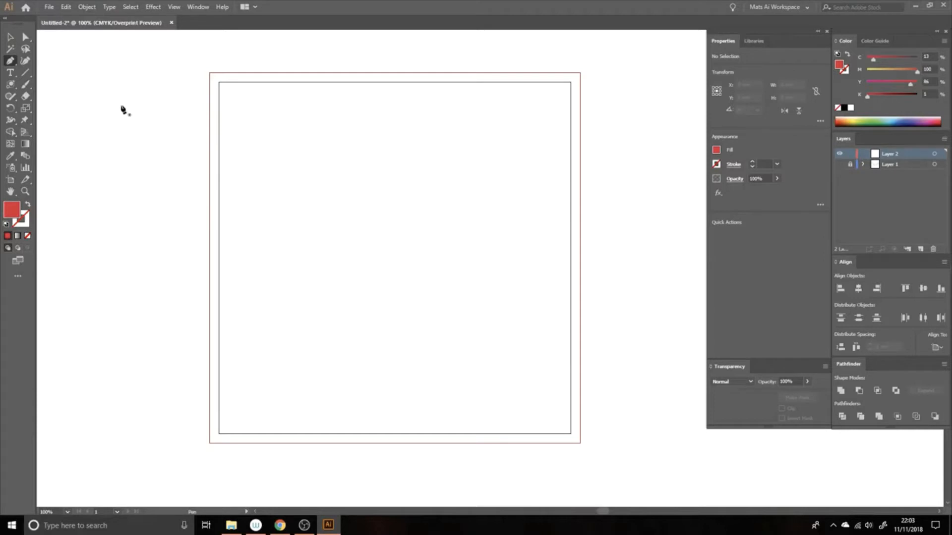
Draw a closed red seven-cornered polygon with the Pen tool inside the artboard, about 144 mm wide and 114 mm high
click(10, 62)
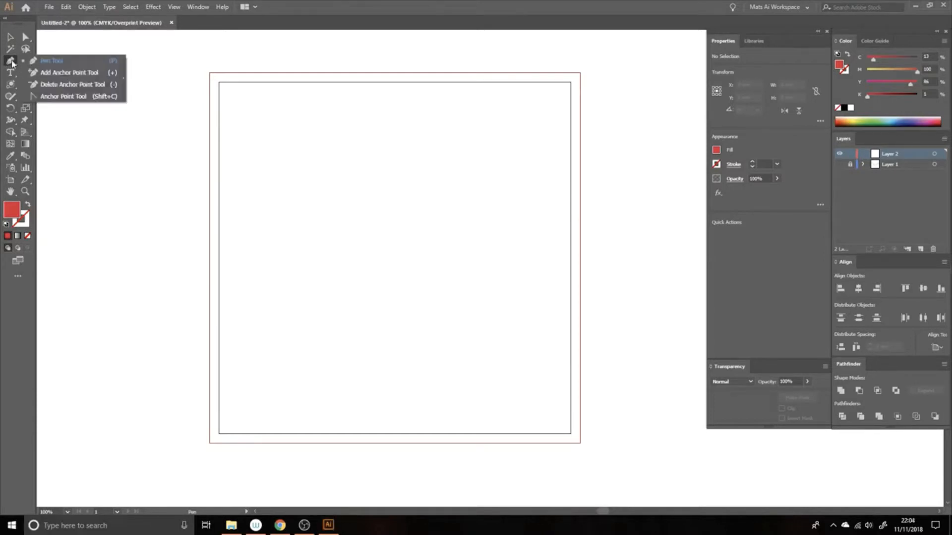
click(28, 62)
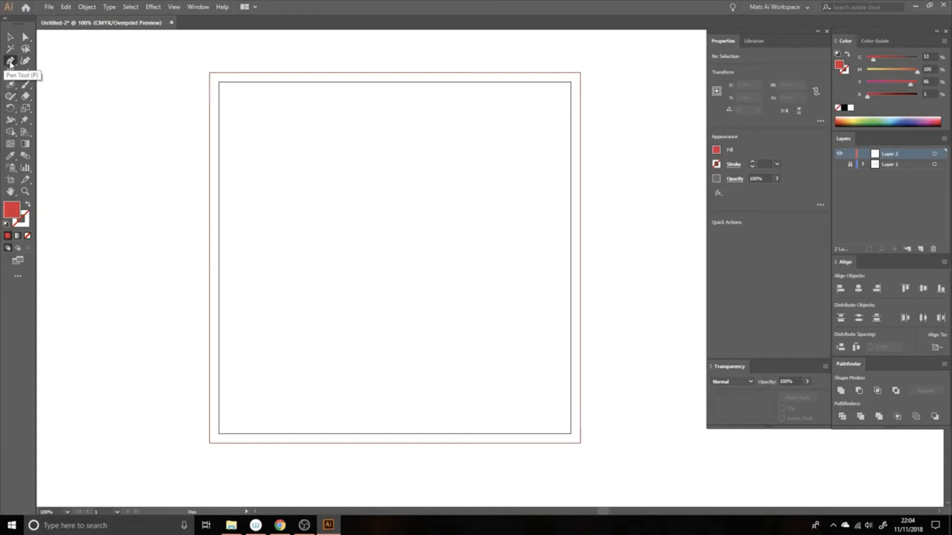
click(10, 64)
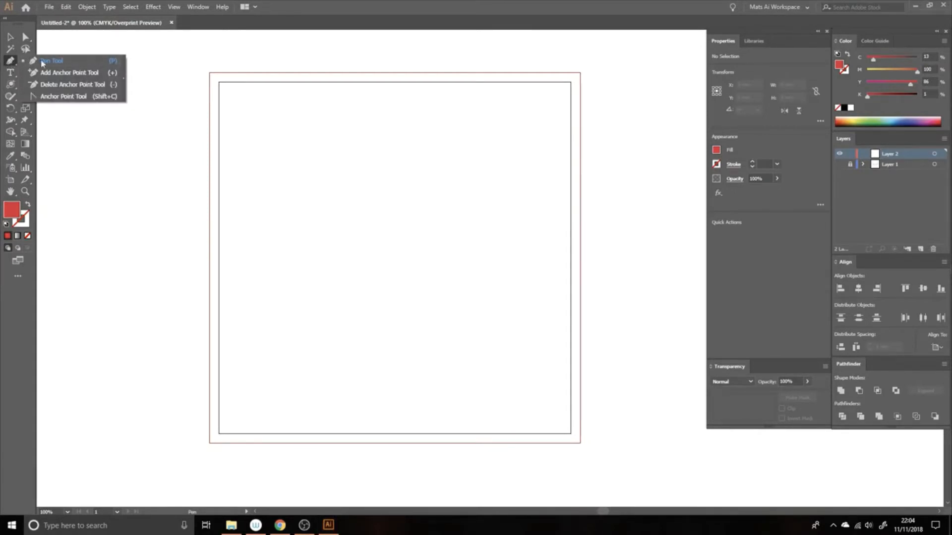
click(54, 62)
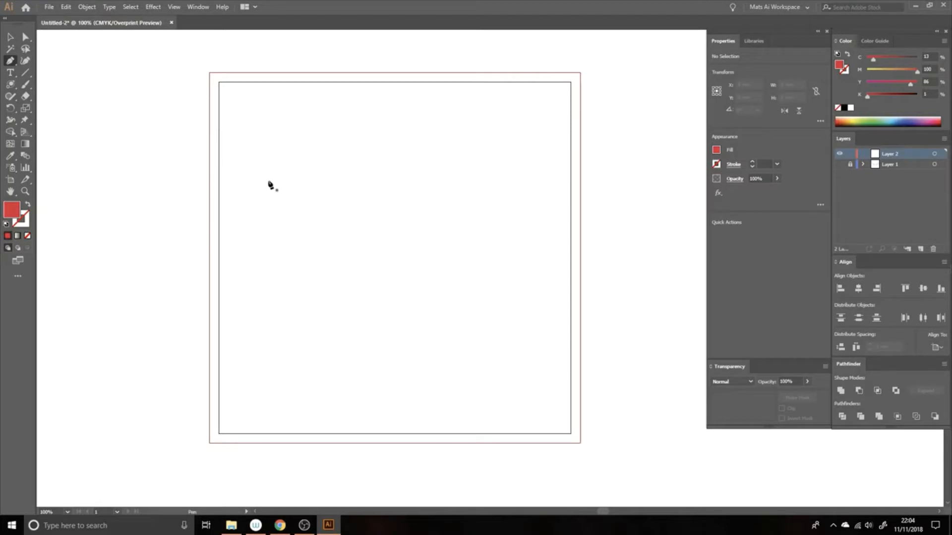
click(268, 183)
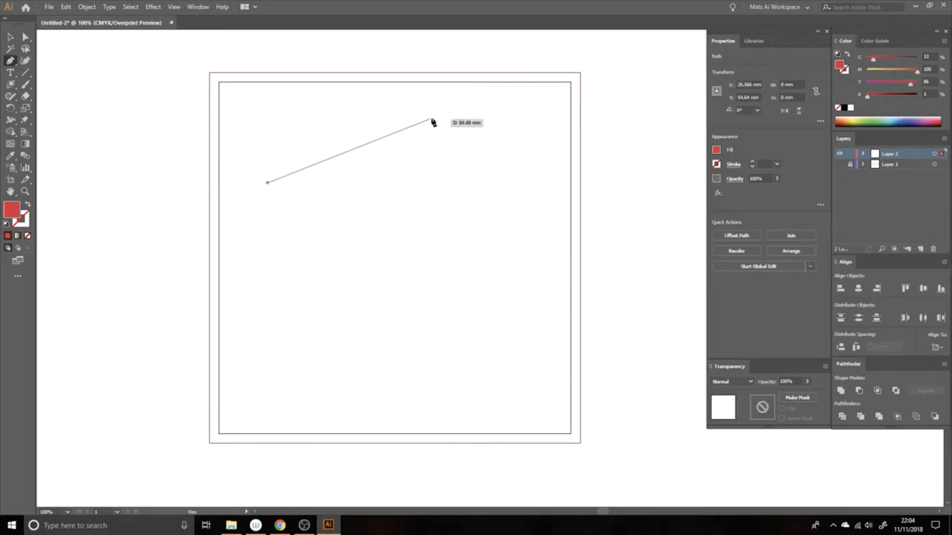
click(439, 114)
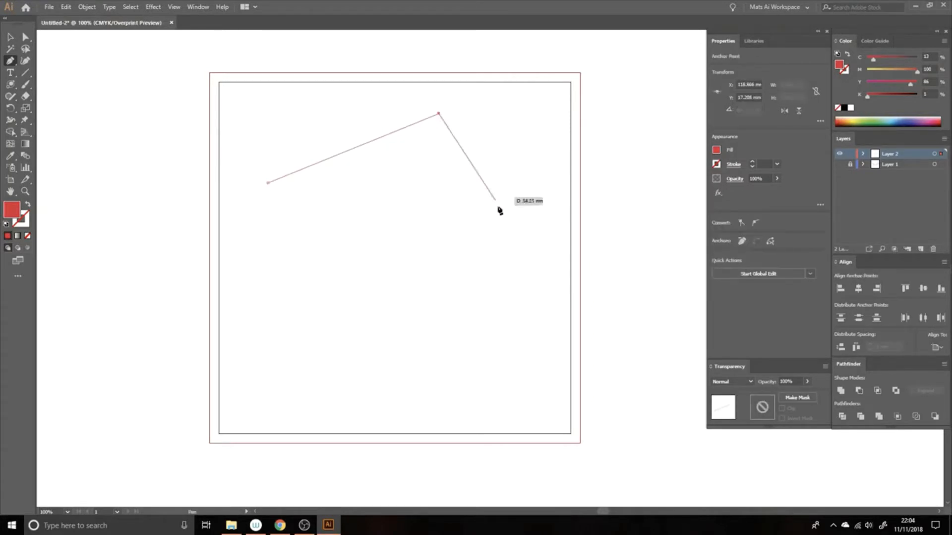
click(518, 247)
click(399, 323)
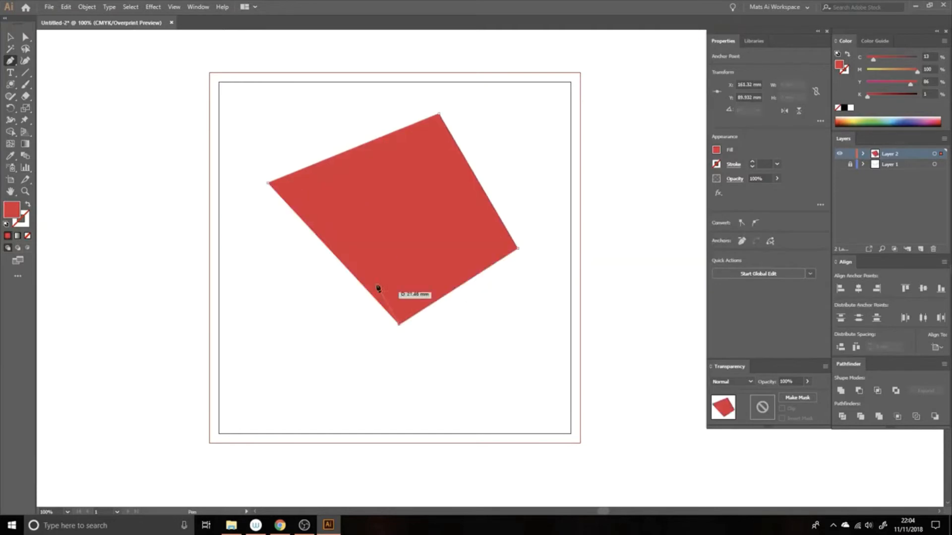
click(360, 253)
click(276, 292)
click(250, 221)
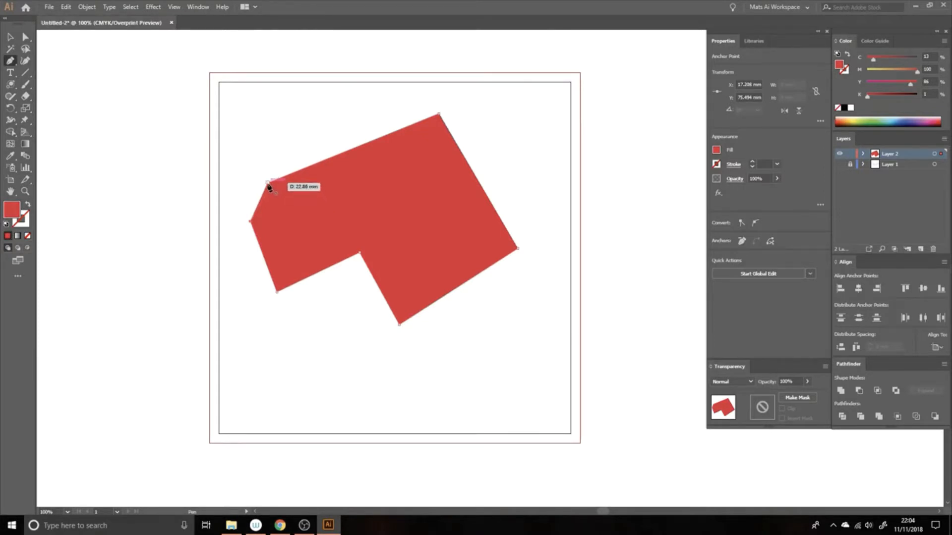
click(268, 184)
Move the polygon slightly down and scale it to about 136 mm wide by 107 mm high
click(10, 37)
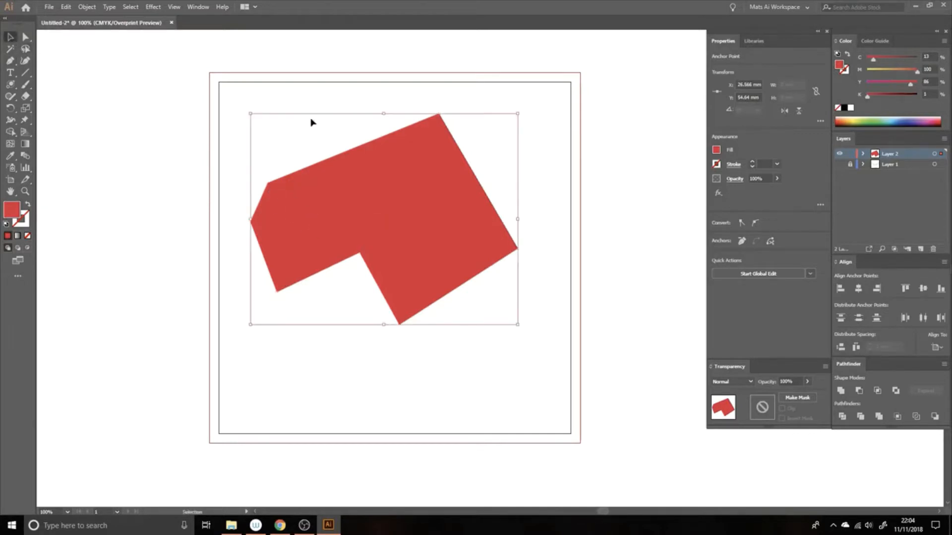
click(339, 132)
mouse_move(423, 191)
mouse_down()
mouse_move(414, 202)
mouse_move(434, 226)
mouse_move(426, 199)
mouse_up()
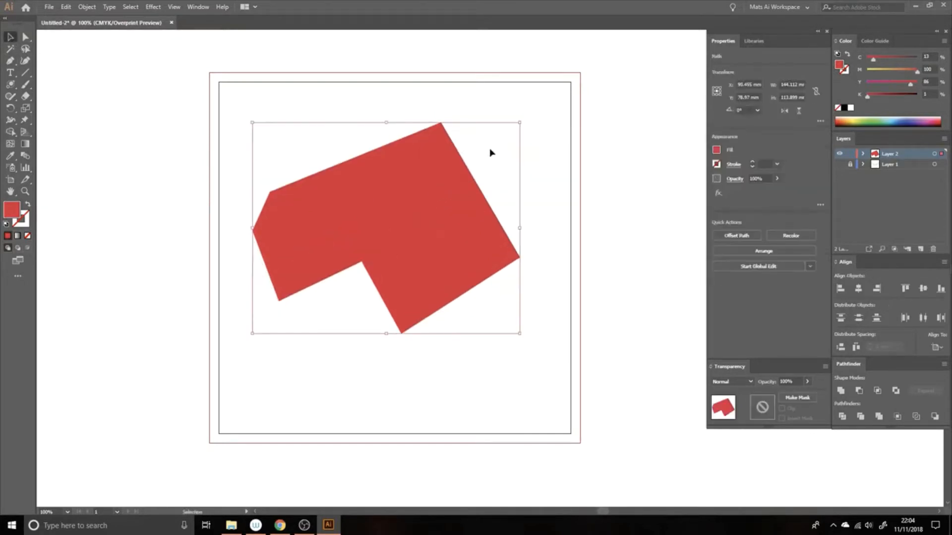
click(493, 150)
click(451, 180)
drag(521, 122, 519, 138)
click(522, 144)
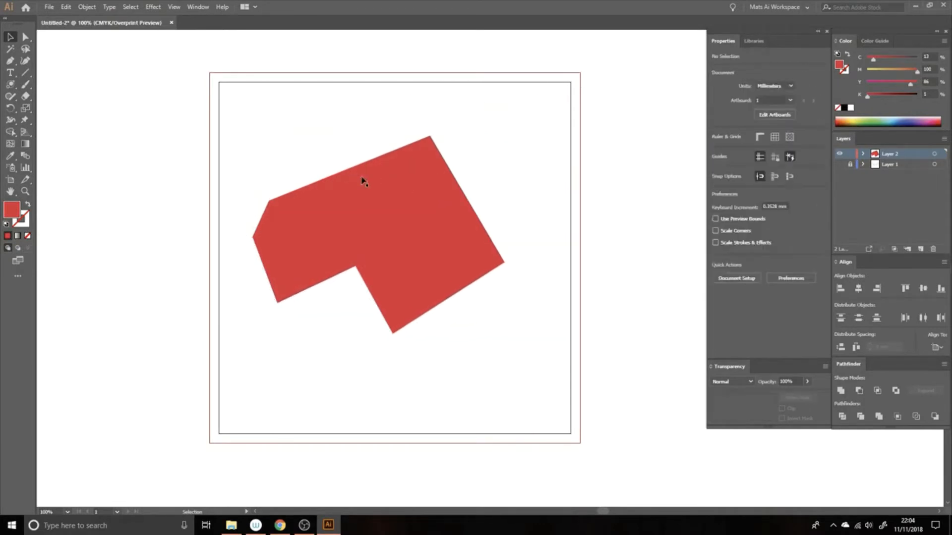
Reshape the polygon by moving its top corner up and left, and pull its right corner outward with a rounded tip
click(379, 193)
key(a)
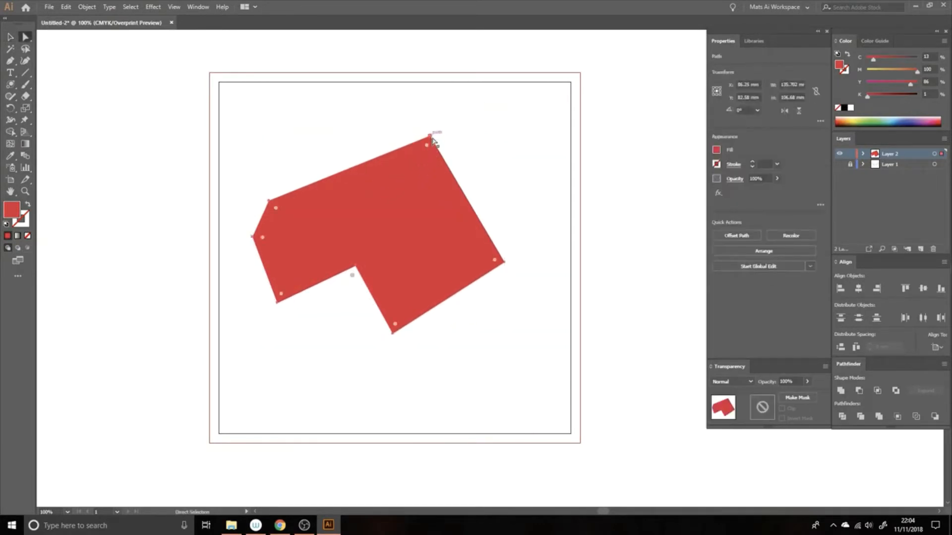
drag(430, 136, 400, 112)
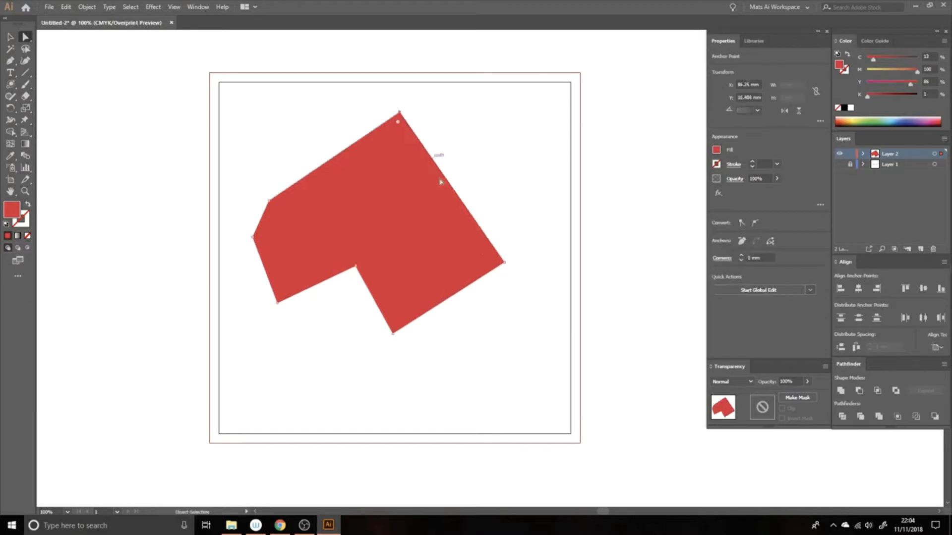
drag(505, 262, 509, 235)
click(505, 281)
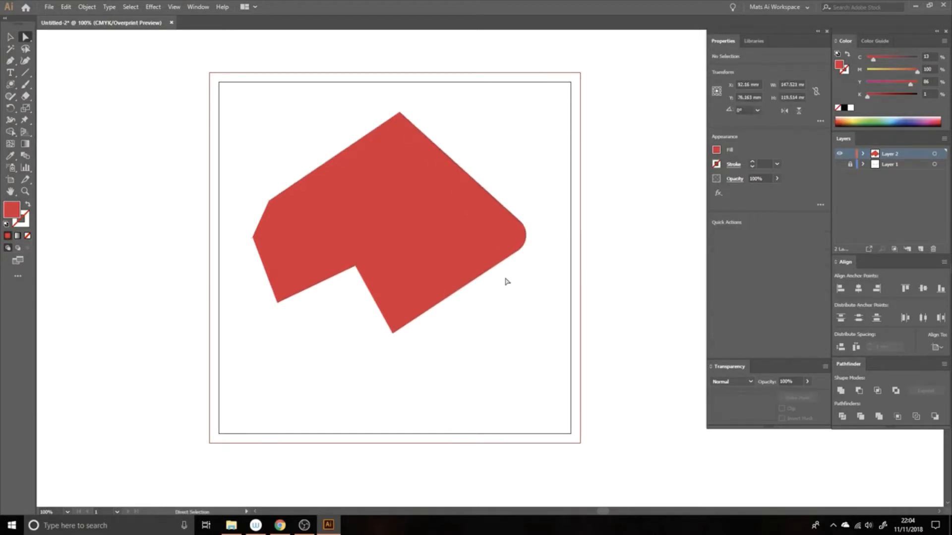
Move the polygon's upper-left corner up and outward, and delete the whole polygon
click(383, 206)
drag(270, 206, 254, 171)
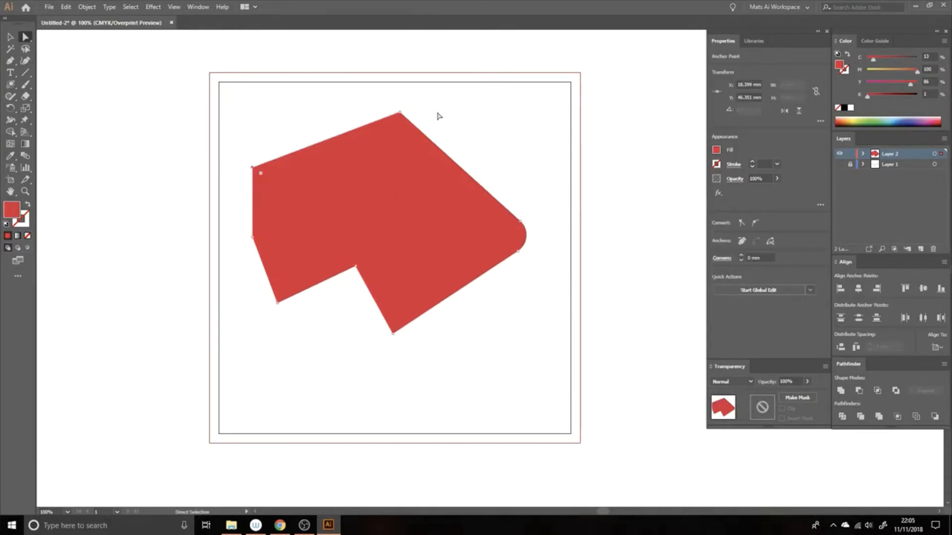
click(397, 212)
key(Delete)
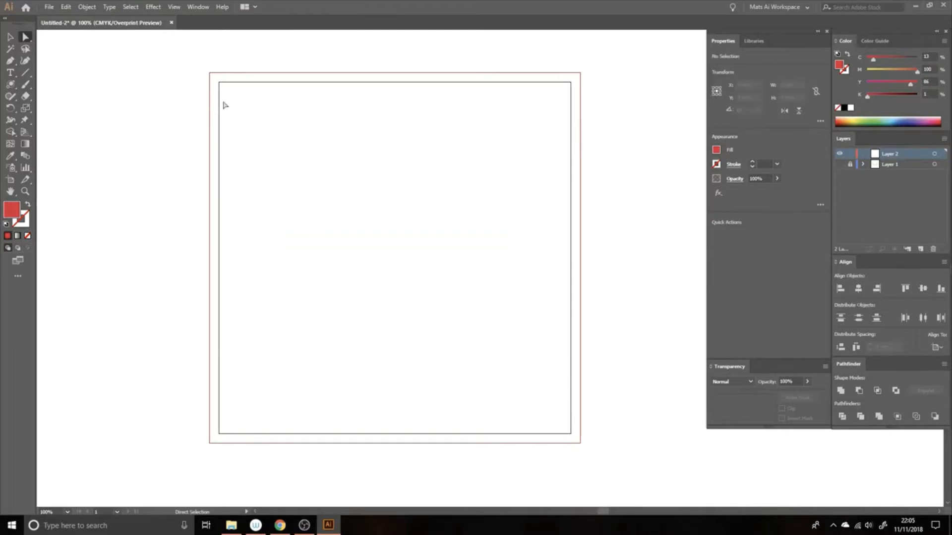
Draw a closed red oval about 122 mm wide with four Pen tool anchors, pulling out curve handles at the top and bottom ones
click(10, 60)
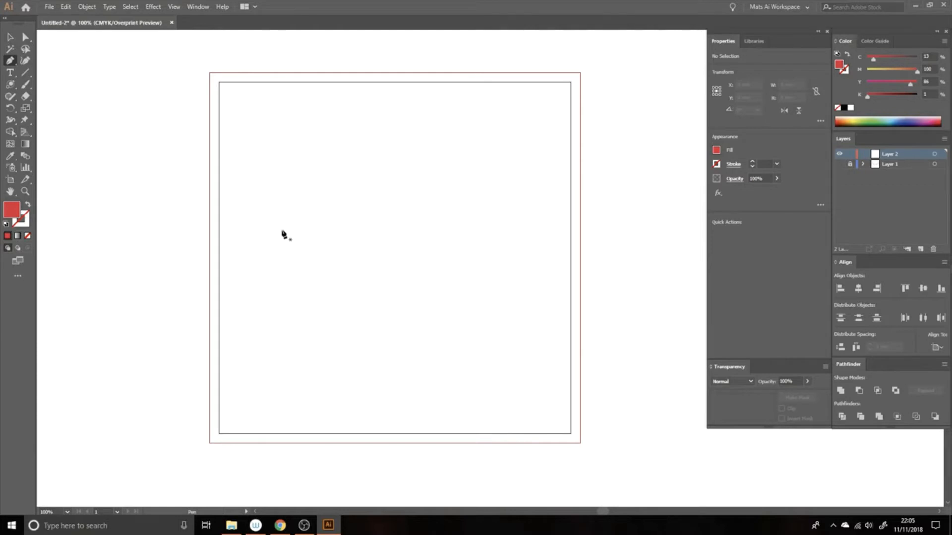
click(282, 230)
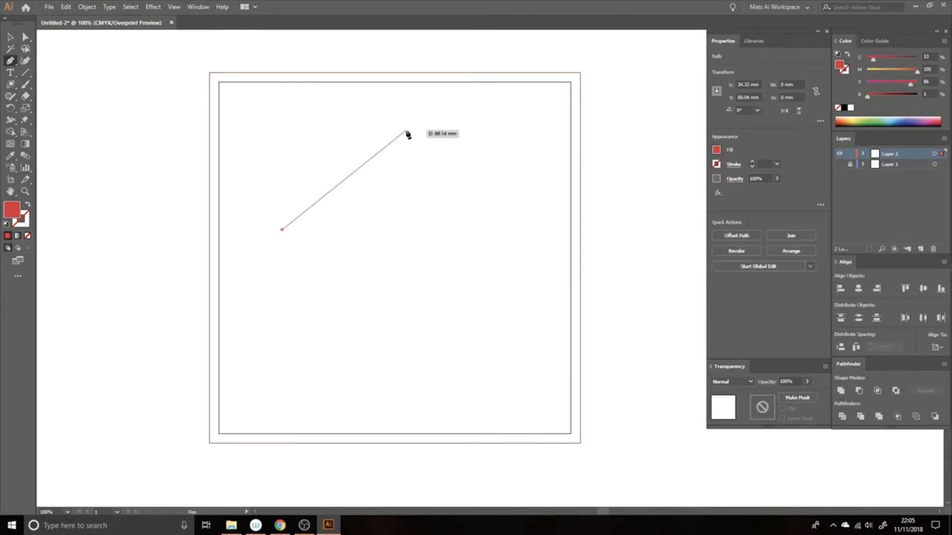
click(398, 139)
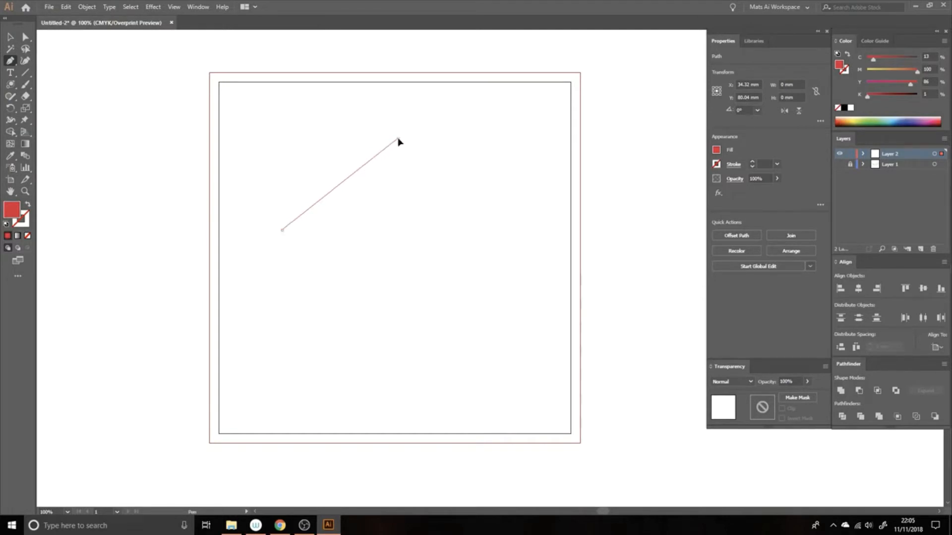
drag(398, 139, 500, 142)
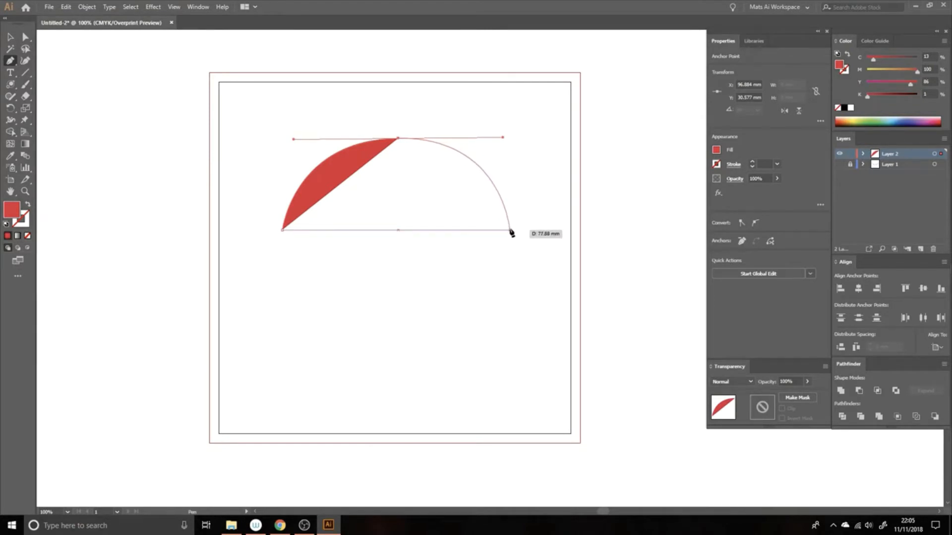
click(508, 231)
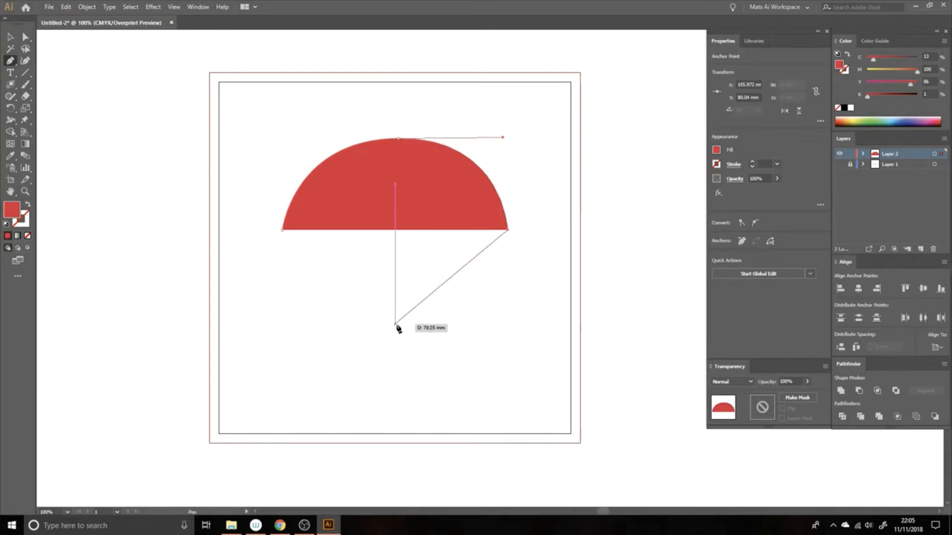
drag(397, 327, 277, 321)
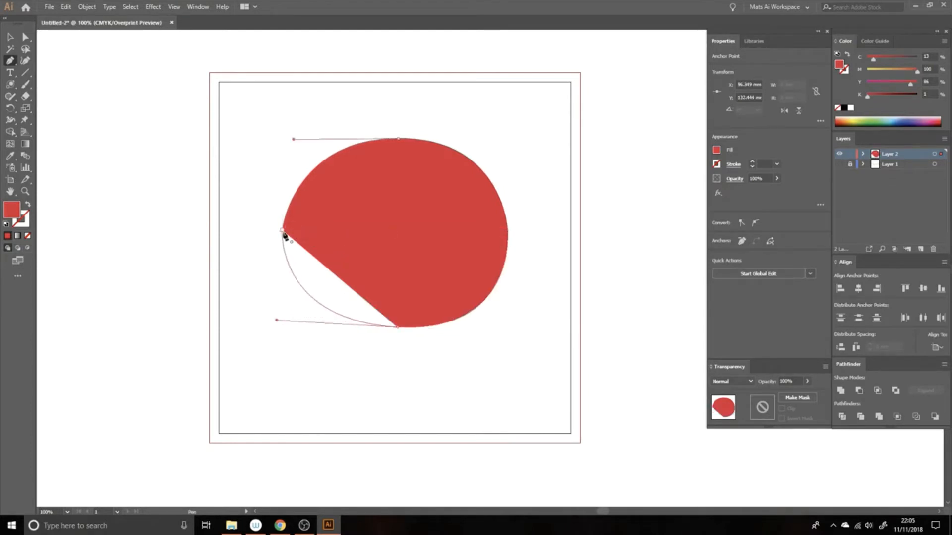
click(283, 231)
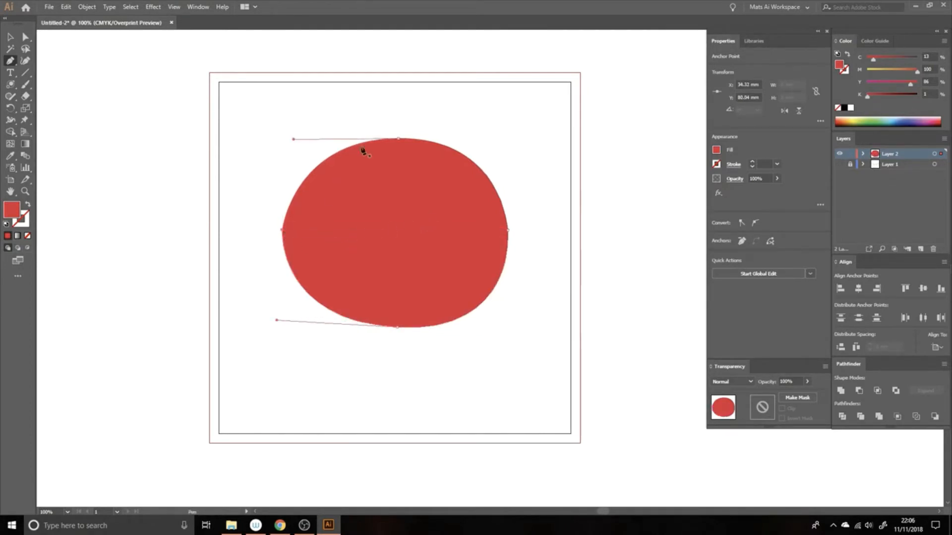
Adjust the curve of the oval's upper half by lengthening both direction handles of its top anchor
click(25, 39)
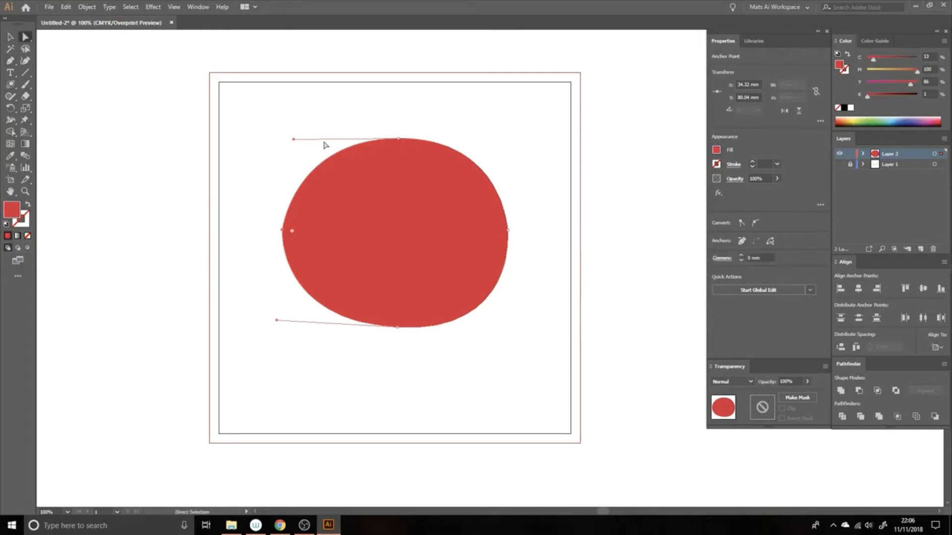
mouse_move(294, 140)
mouse_down()
mouse_move(296, 132)
mouse_move(240, 134)
mouse_move(331, 156)
mouse_move(257, 135)
mouse_move(278, 142)
mouse_up()
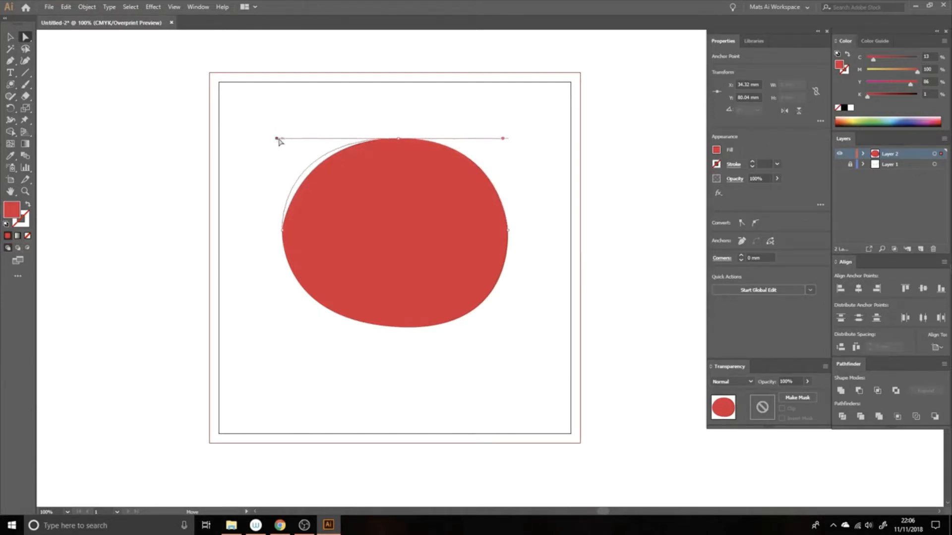
click(398, 139)
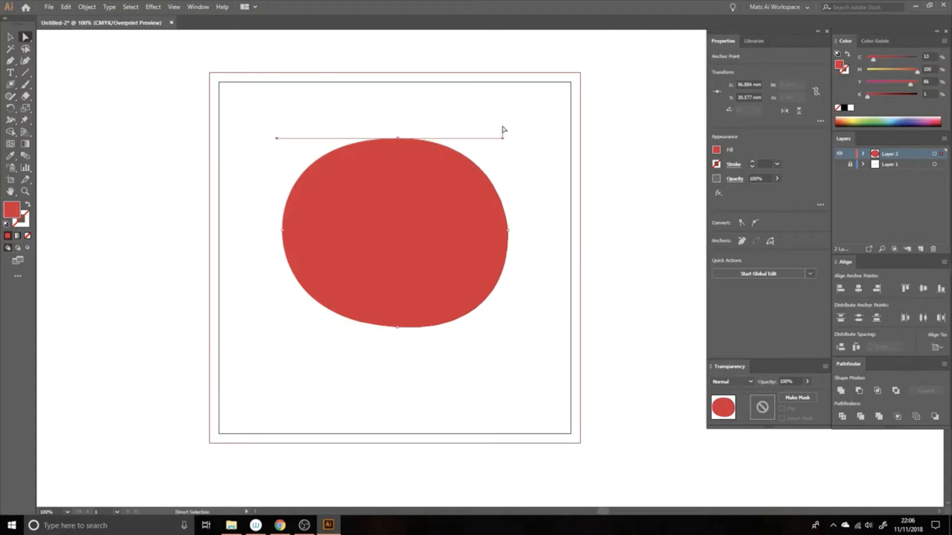
click(502, 128)
click(398, 148)
click(398, 139)
mouse_move(502, 140)
mouse_down()
mouse_move(500, 118)
mouse_move(498, 150)
mouse_move(499, 110)
mouse_move(487, 182)
mouse_move(514, 141)
mouse_move(529, 140)
mouse_move(514, 139)
mouse_up()
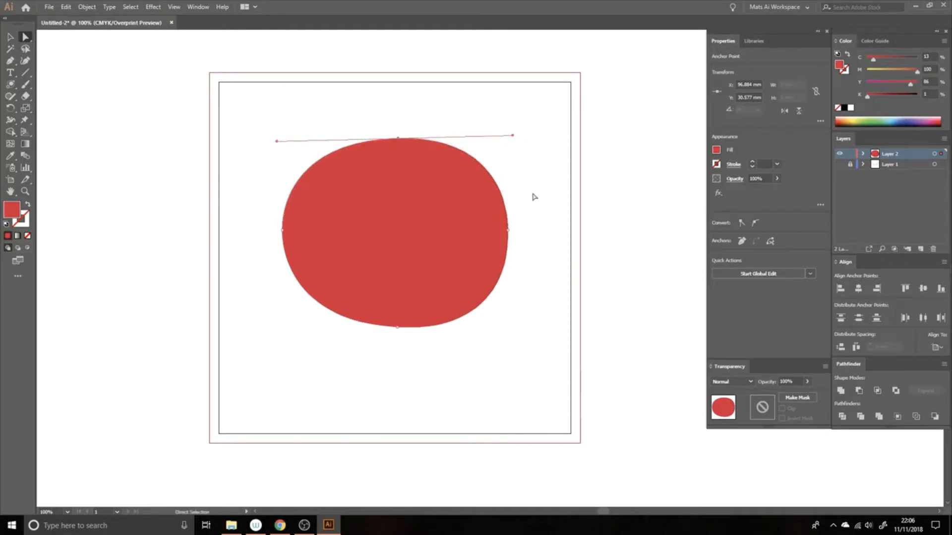
Raise the oval's bottom anchor to about Y 119 mm with nearly level handles, and shift the whole oval downward
drag(397, 327, 389, 309)
mouse_move(275, 296)
mouse_down()
mouse_move(319, 304)
mouse_move(269, 304)
mouse_up()
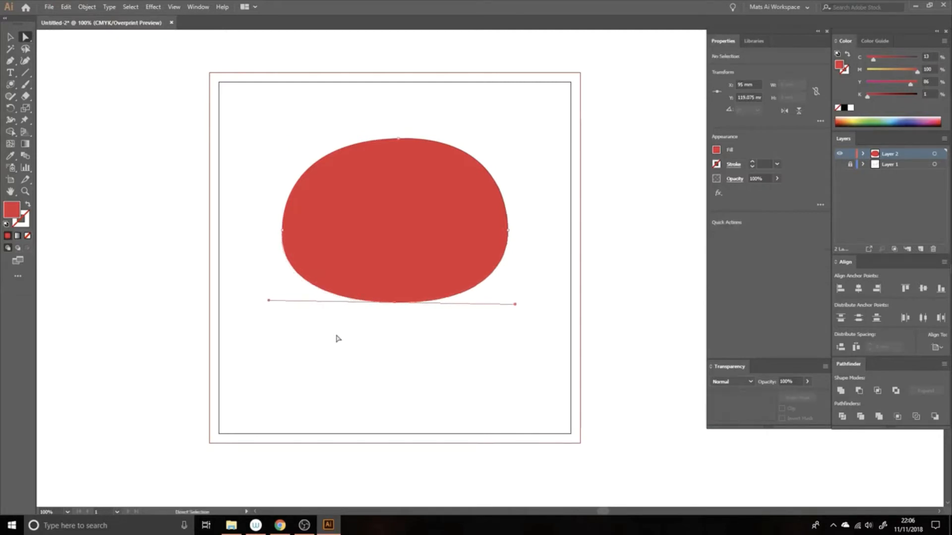
drag(446, 231, 448, 254)
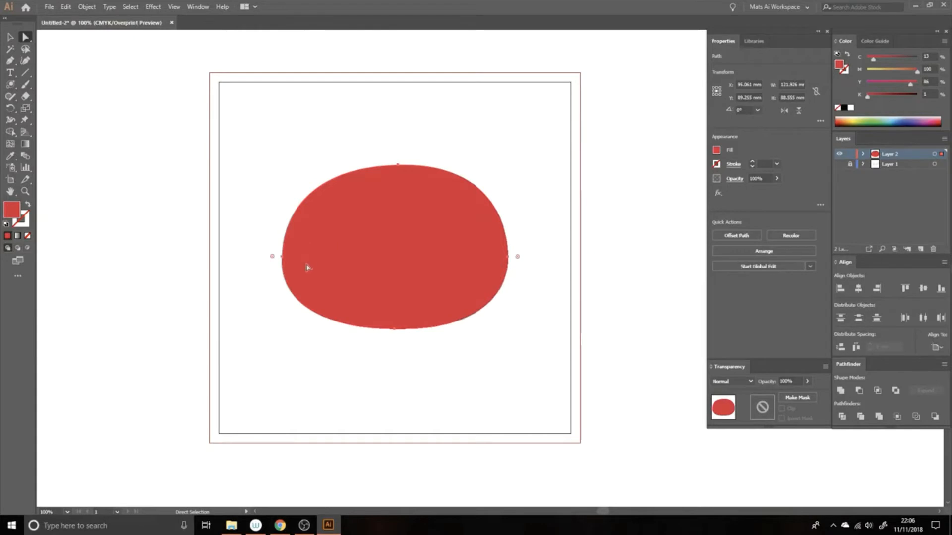
Flatten the oval's lower-left edge by swinging the bottom anchor's handle toward the left anchor, and round the resulting left corner
click(282, 256)
drag(268, 328, 290, 274)
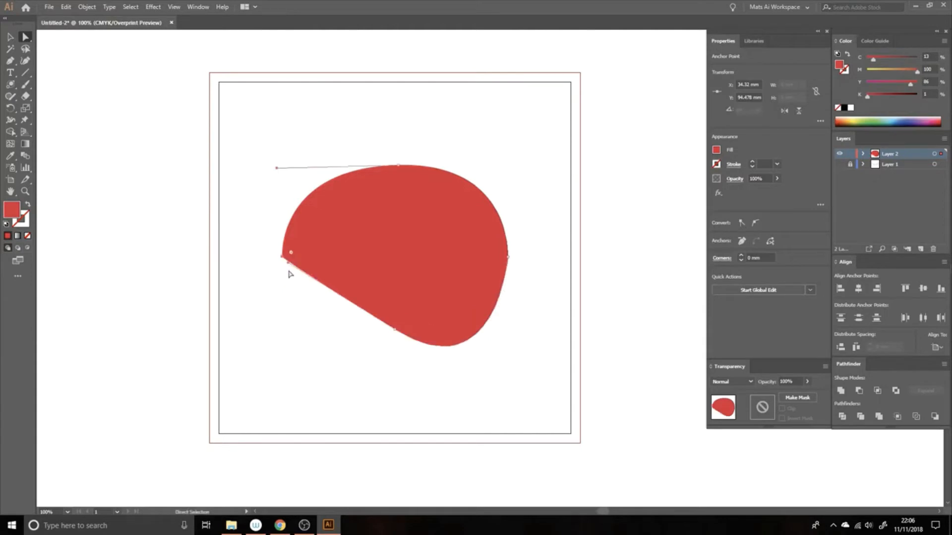
drag(298, 254, 325, 247)
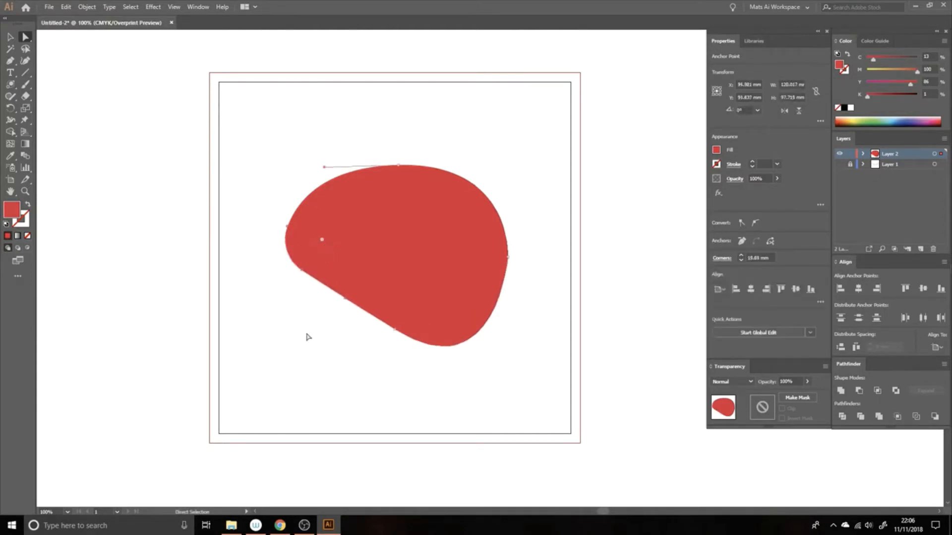
Delete the whole reshaped red oval from the artboard
click(304, 344)
click(408, 245)
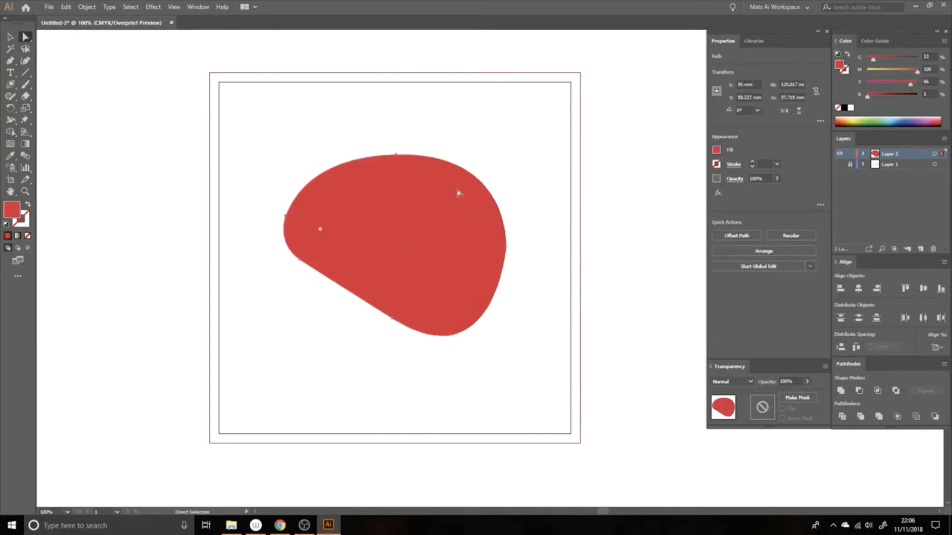
key(Delete)
Draw a closed quarter-round shape about 62 by 59 mm with the Pen tool, curved at the upper left and straight along its right and bottom edges
click(10, 61)
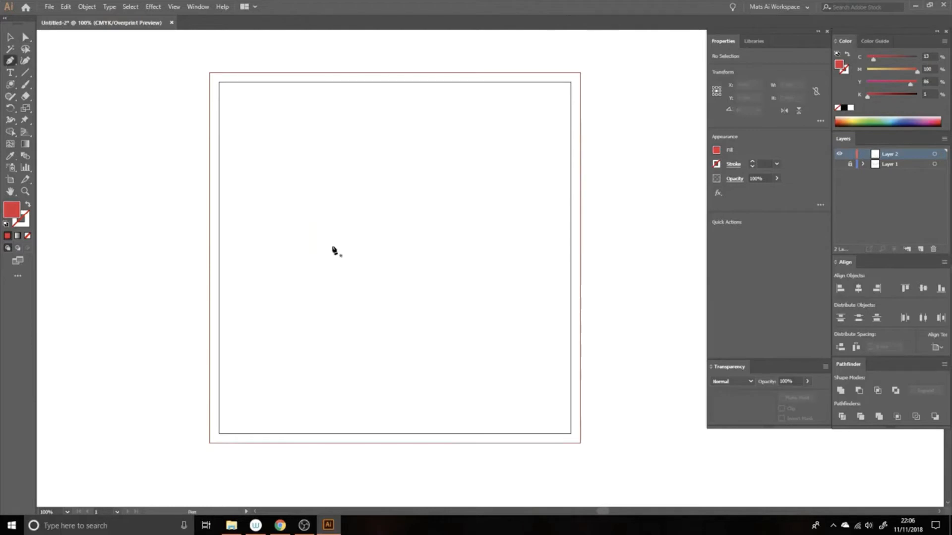
click(292, 249)
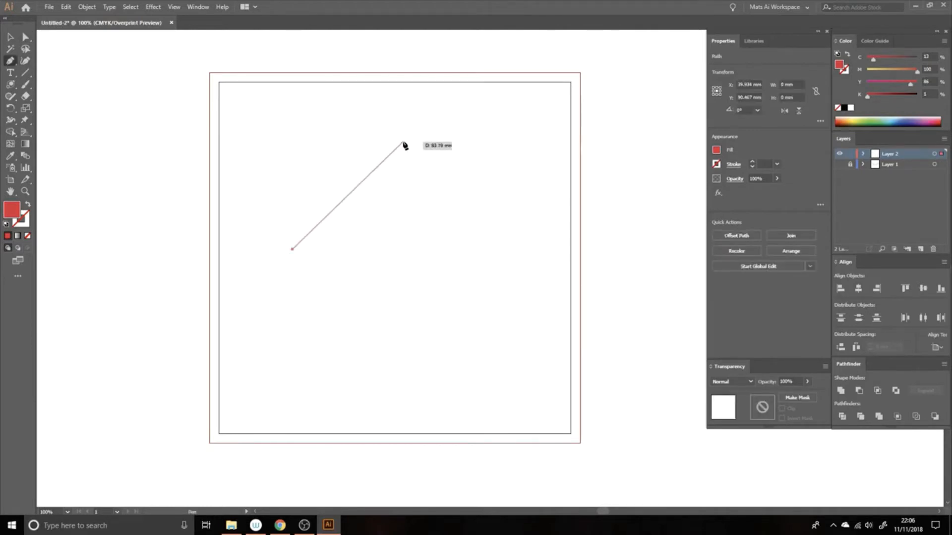
drag(407, 140, 532, 139)
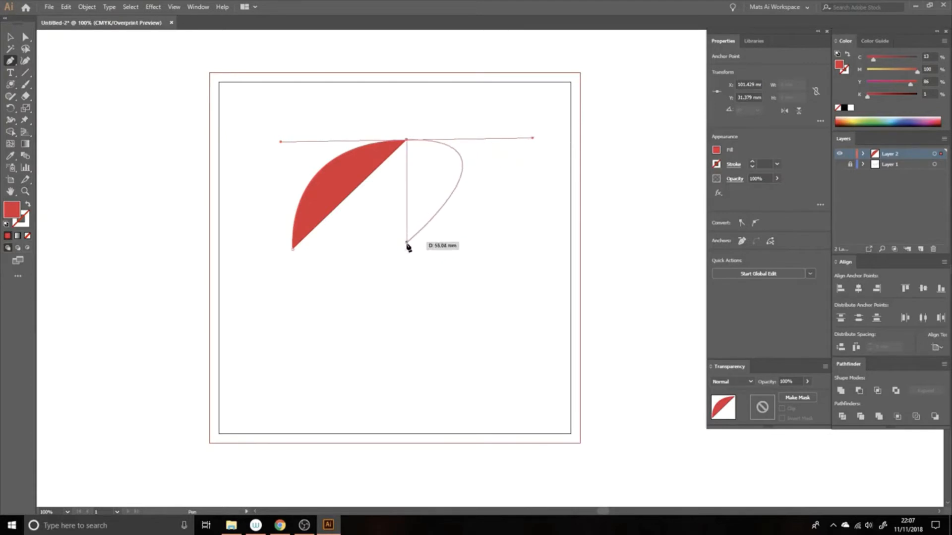
click(407, 141)
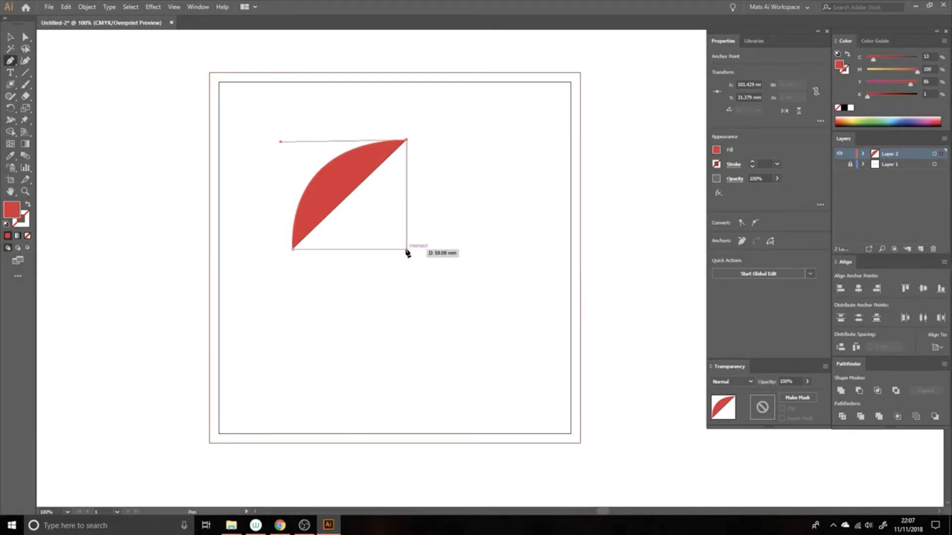
mouse_move(407, 250)
mouse_down()
mouse_move(319, 317)
mouse_move(408, 255)
mouse_up()
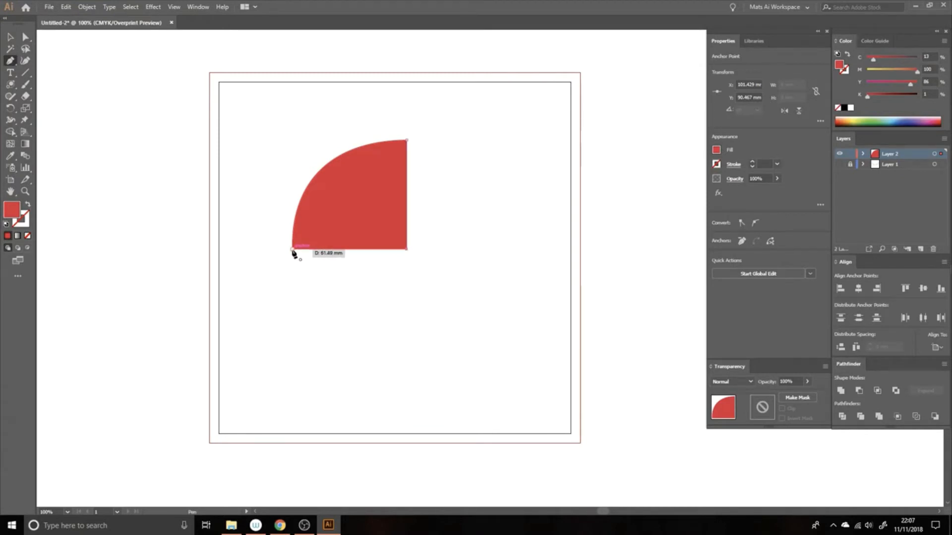
click(293, 250)
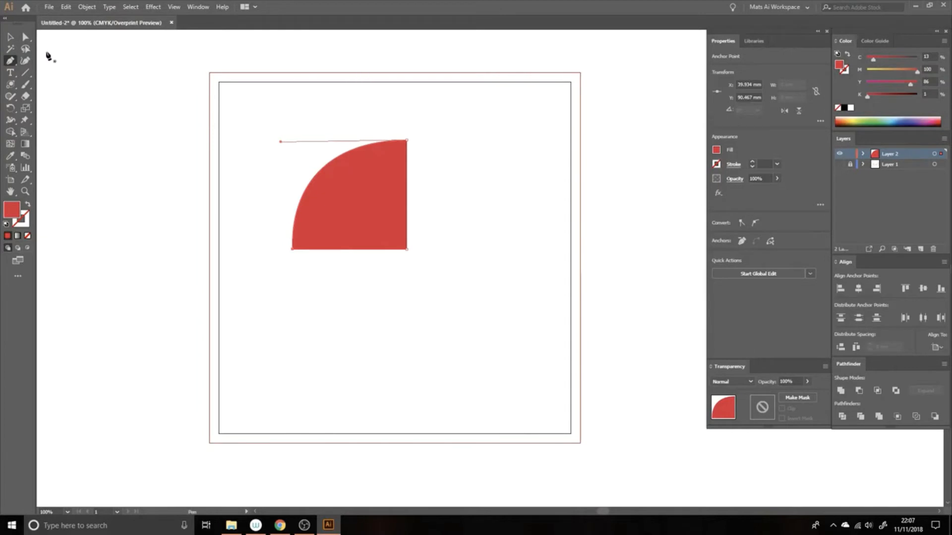
Add an anchor point halfway down the shape's straight right edge and pull it outward to about X 127 mm, forming a point
click(11, 61)
click(15, 66)
click(10, 64)
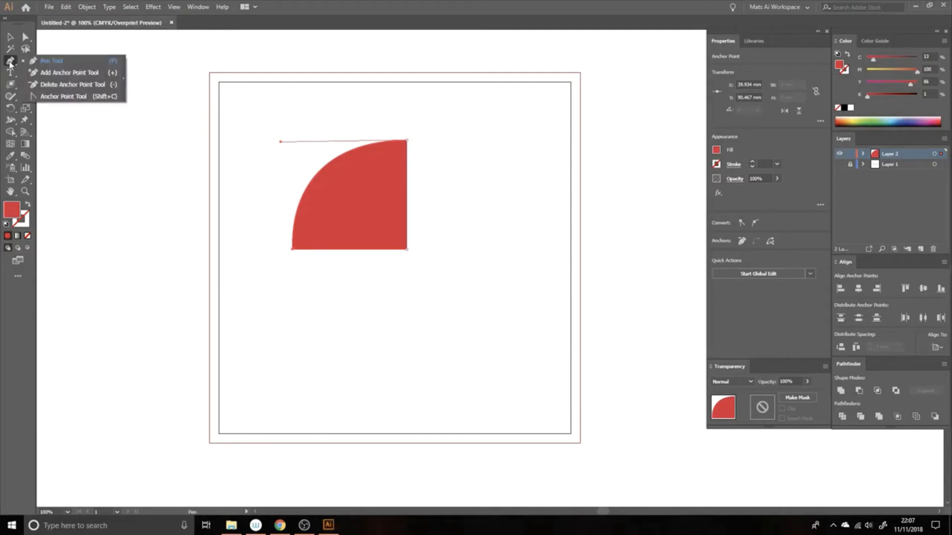
click(56, 73)
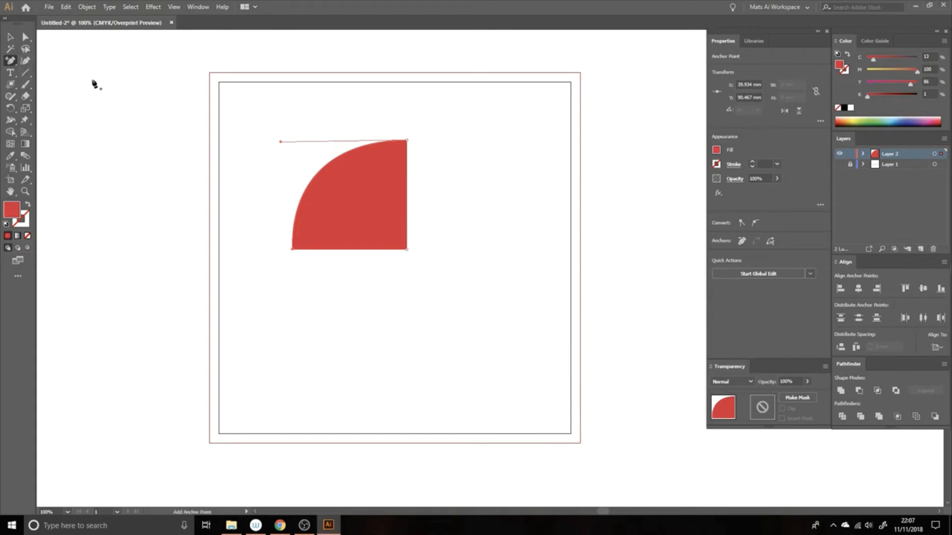
click(407, 195)
key(a)
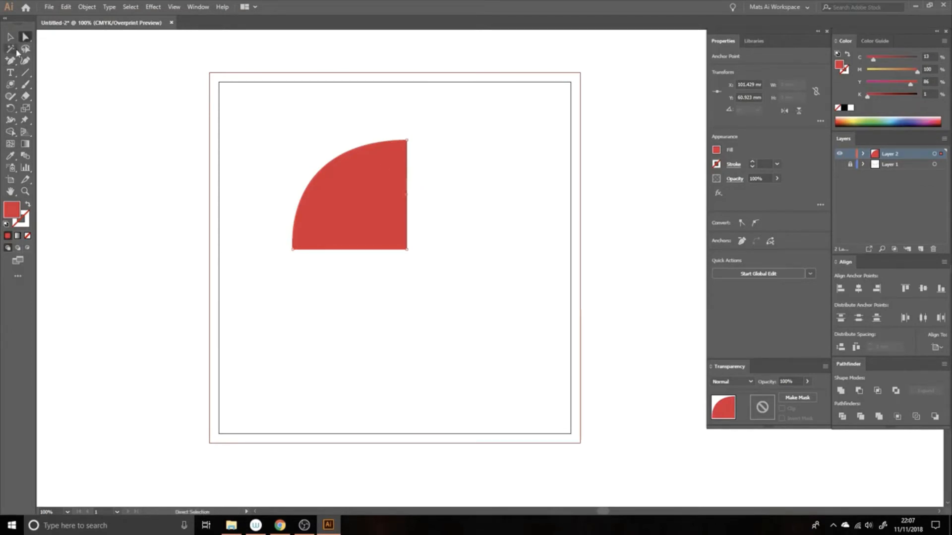
click(408, 195)
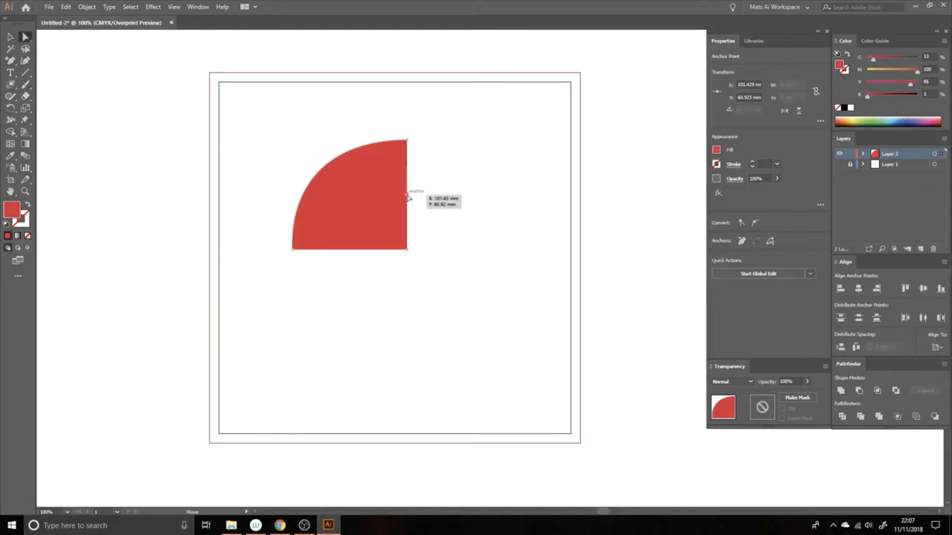
drag(408, 198, 455, 197)
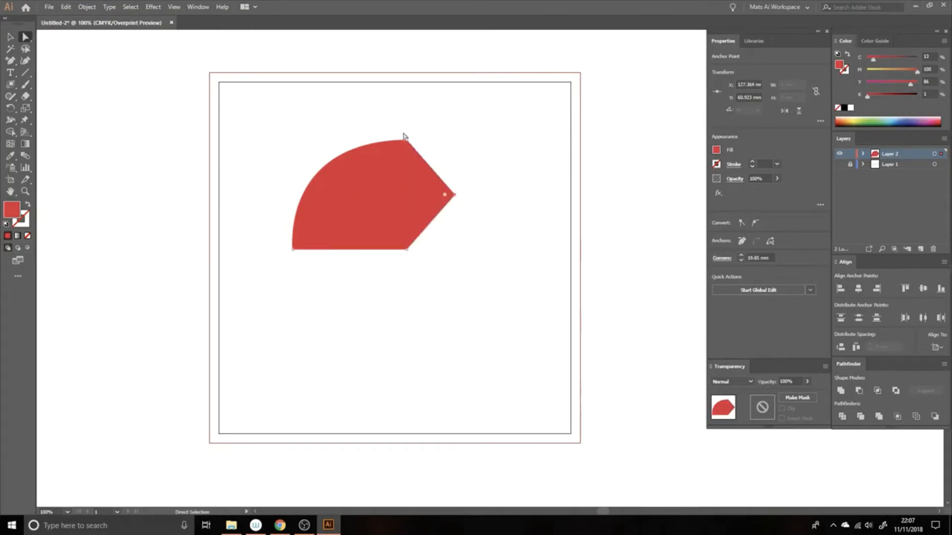
Try rounding the pointed right corner by about 14 mm, and remove that corner's anchor point to restore the straight edge
drag(445, 199, 421, 197)
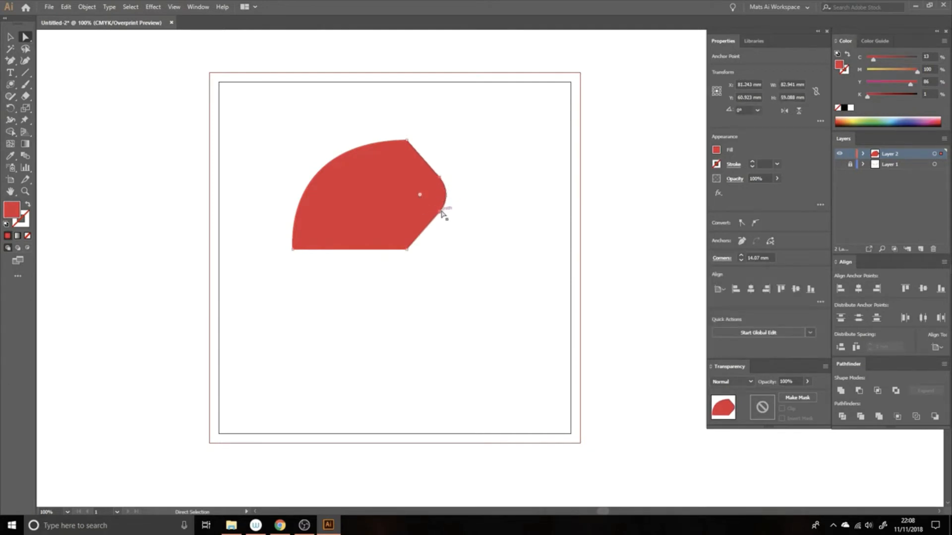
key(ctrl+z)
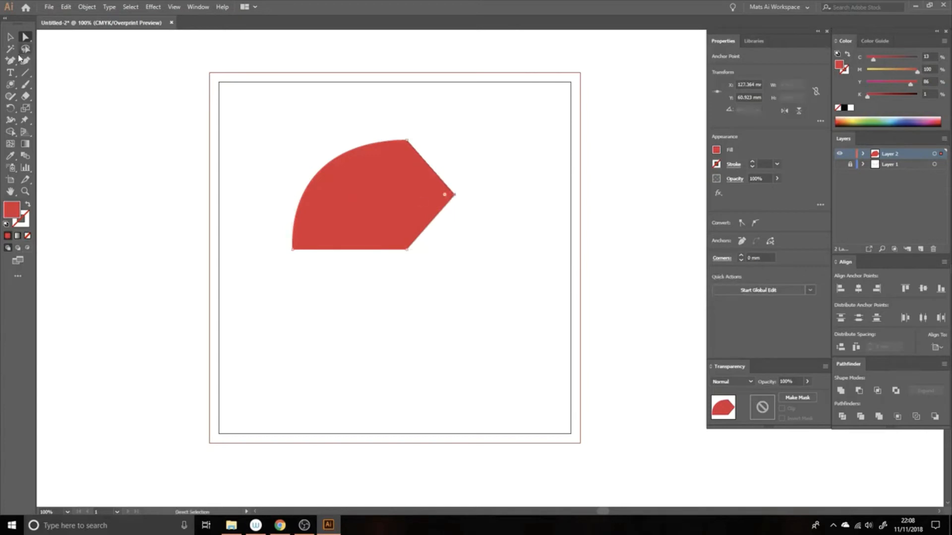
drag(10, 60, 47, 83)
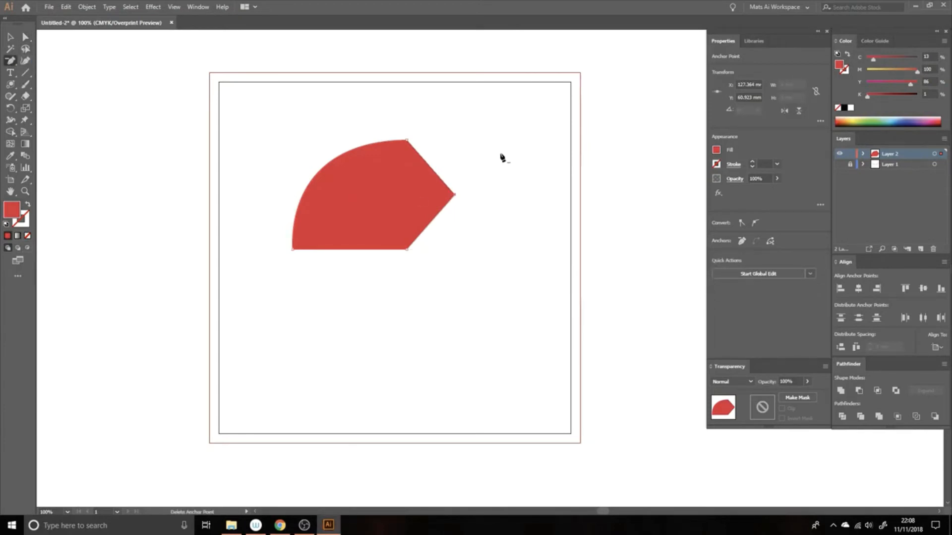
click(455, 195)
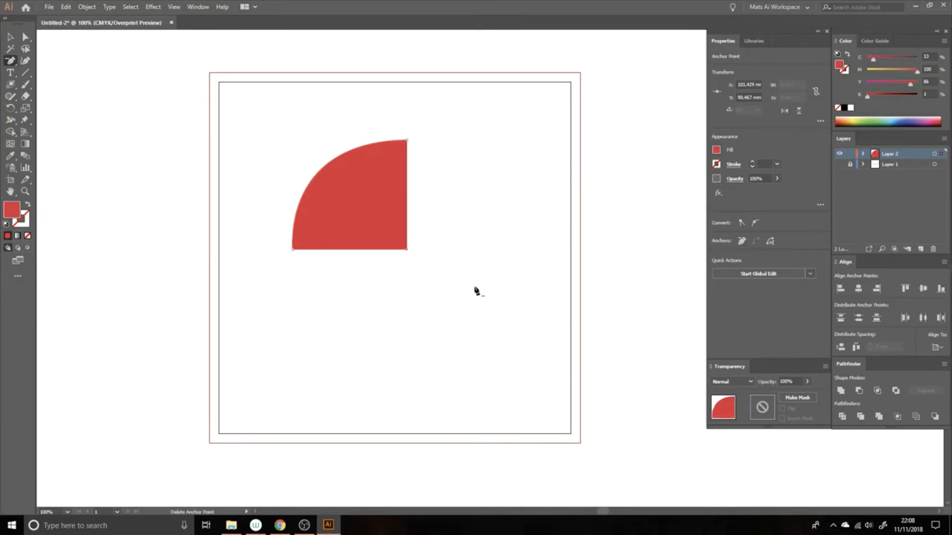
Swap the quarter-round shape's fill and stroke so that it has a red outline and no fill
click(11, 38)
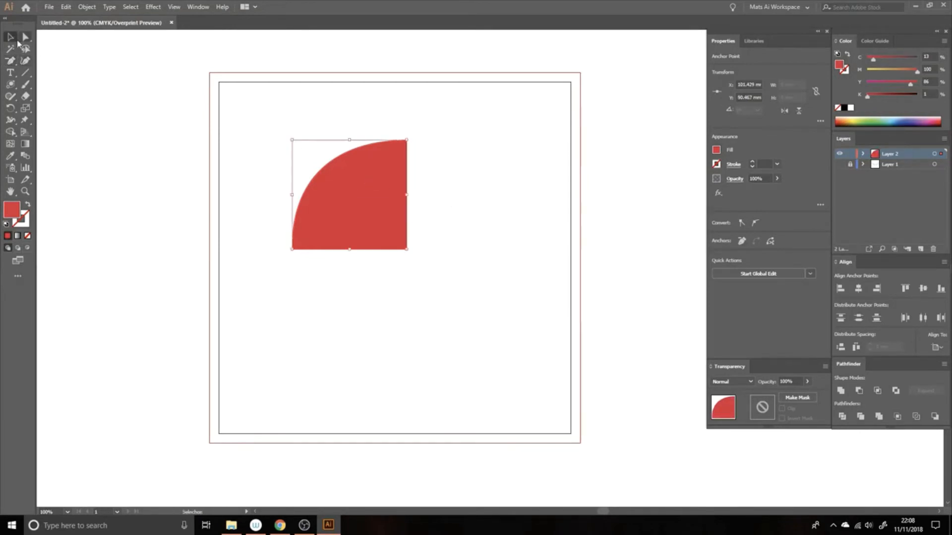
click(378, 202)
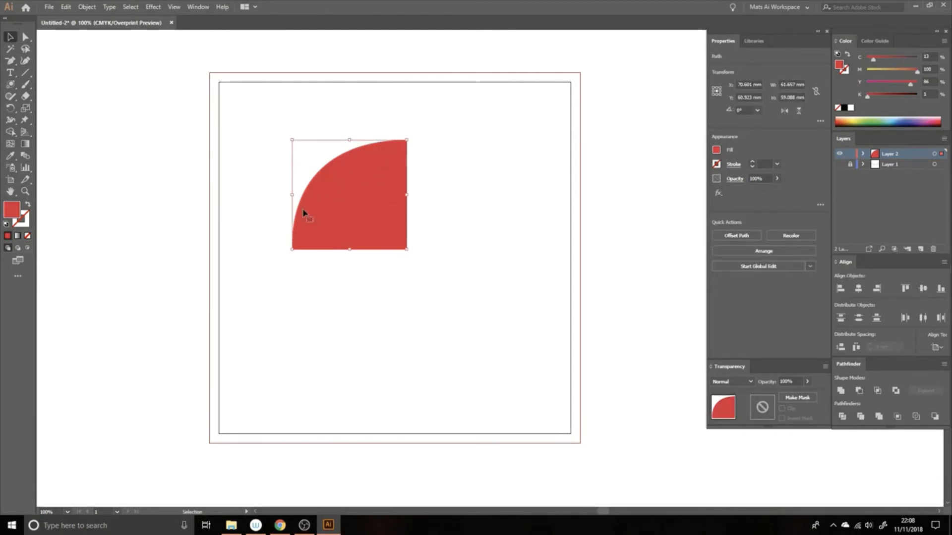
click(28, 206)
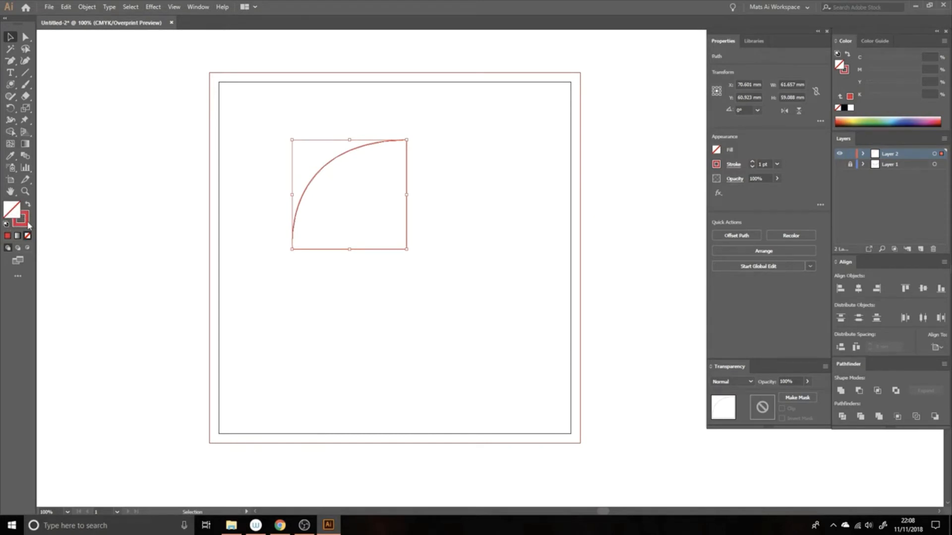
Fill the quarter-round shape with a dark red of about C 36, M 99, Y 84, K 57, and deselect it
click(26, 222)
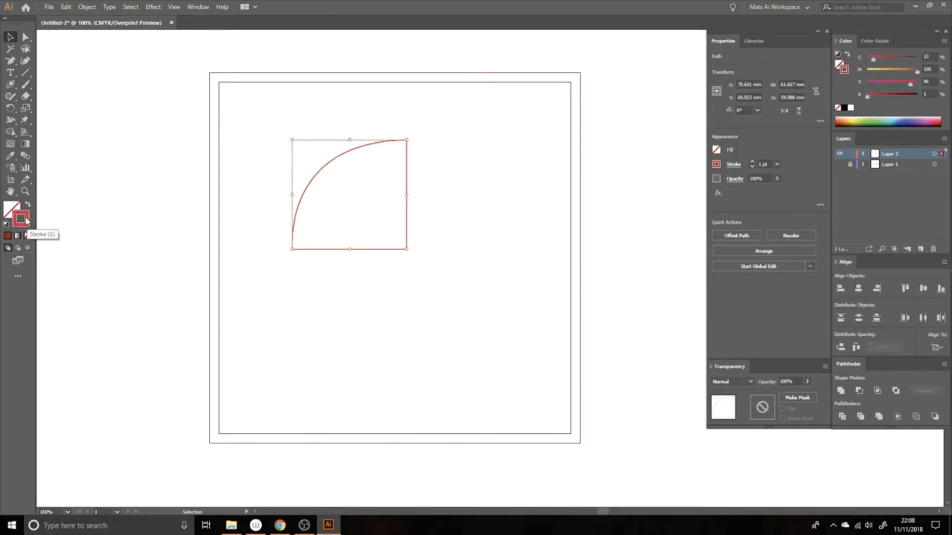
click(13, 212)
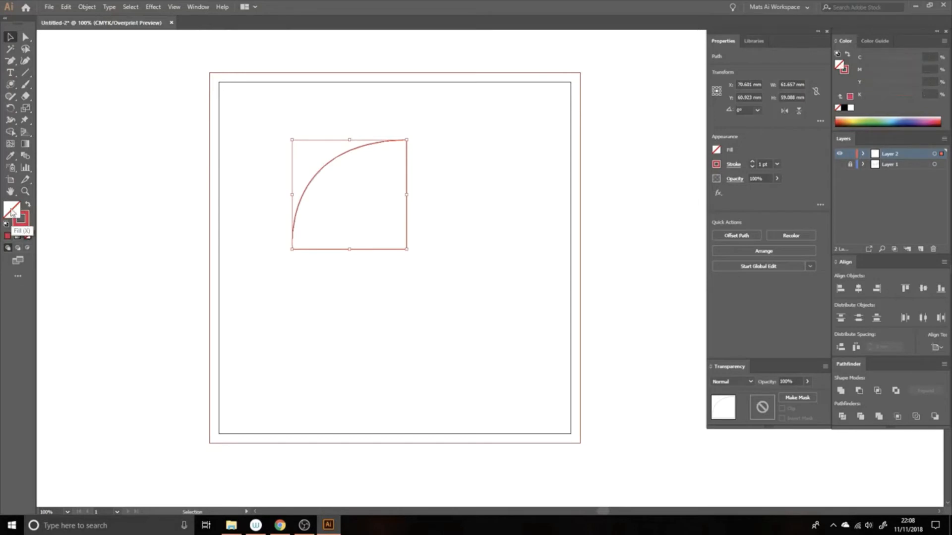
double_click(14, 213)
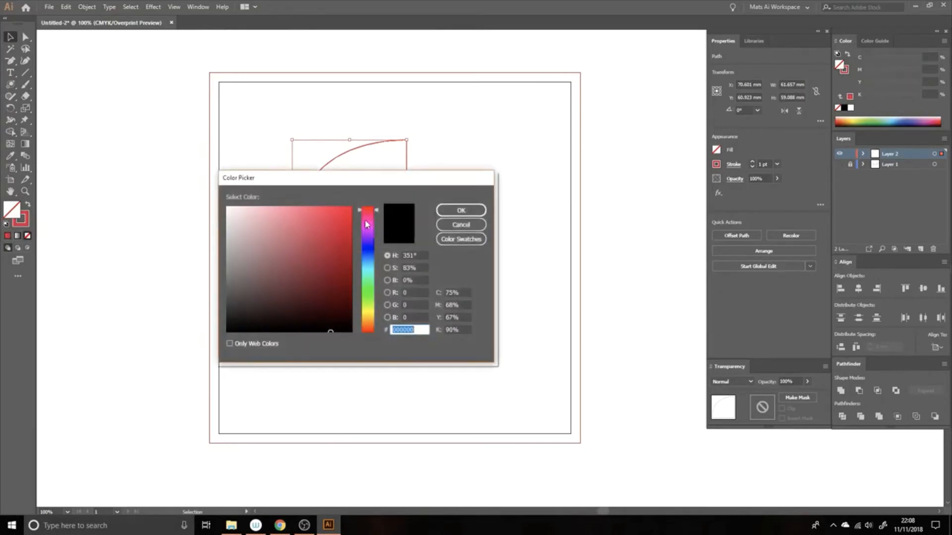
drag(302, 270, 355, 287)
click(460, 212)
click(445, 208)
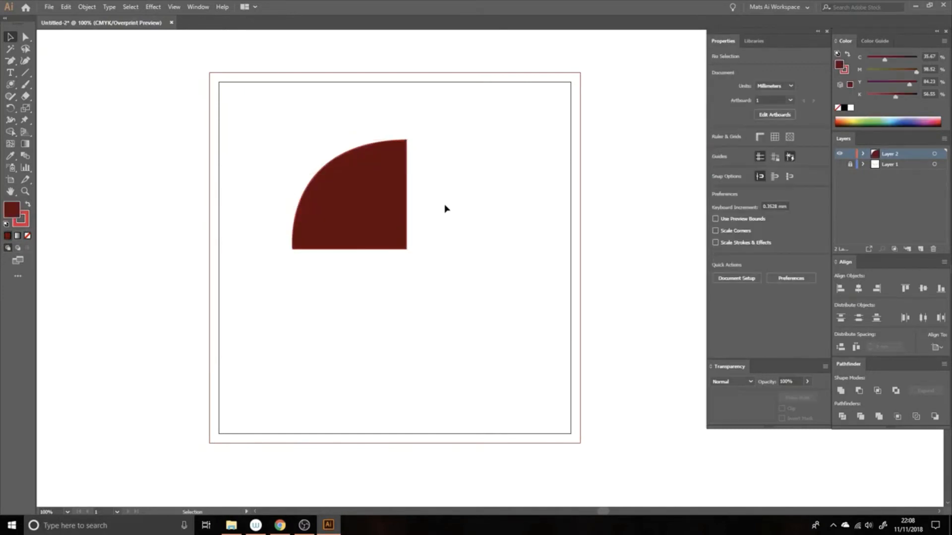
Thicken the quarter-round shape's red outline to 8 pt
key(ctrl+space)
ctrl+click(390, 216)
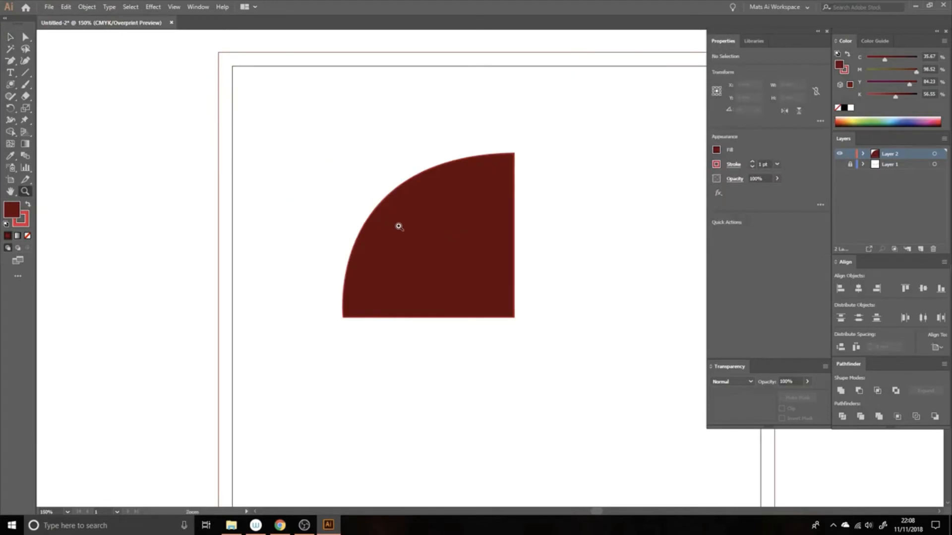
ctrl+click(409, 230)
key(space)
drag(510, 240, 301, 164)
click(363, 183)
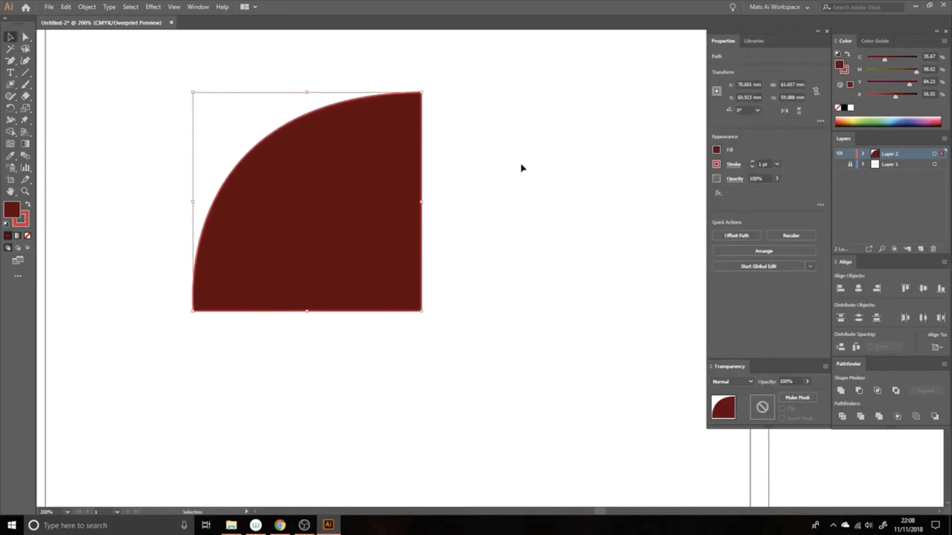
click(753, 164)
click(753, 164)
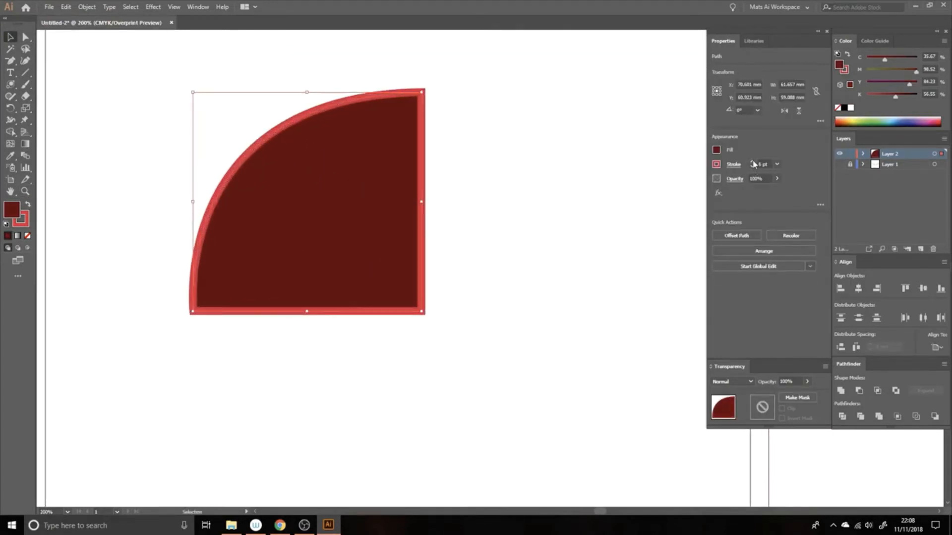
click(443, 197)
Draw a mirrored quarter-round shape with the Pen tool beside the first, with a 59 mm straight left edge, a 60 mm base and a curved outer edge
key(ctrl+space)
ctrl+alt+click(399, 208)
ctrl+alt+click(400, 208)
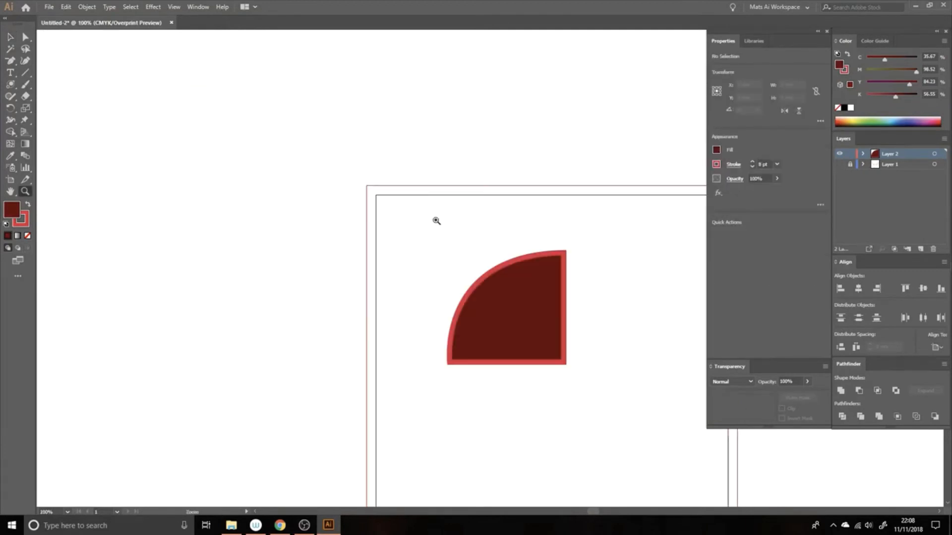
key(space)
drag(484, 239, 256, 181)
drag(385, 233, 396, 202)
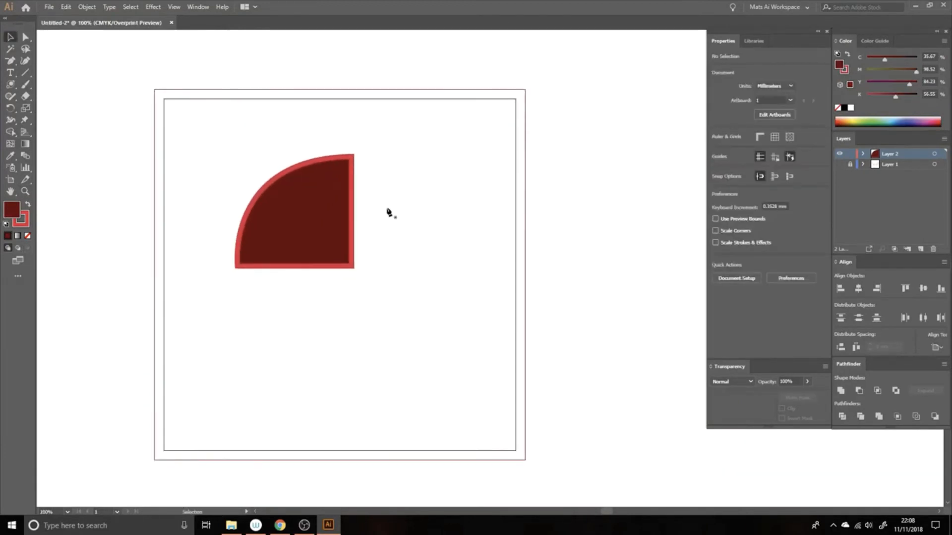
key(p)
click(373, 156)
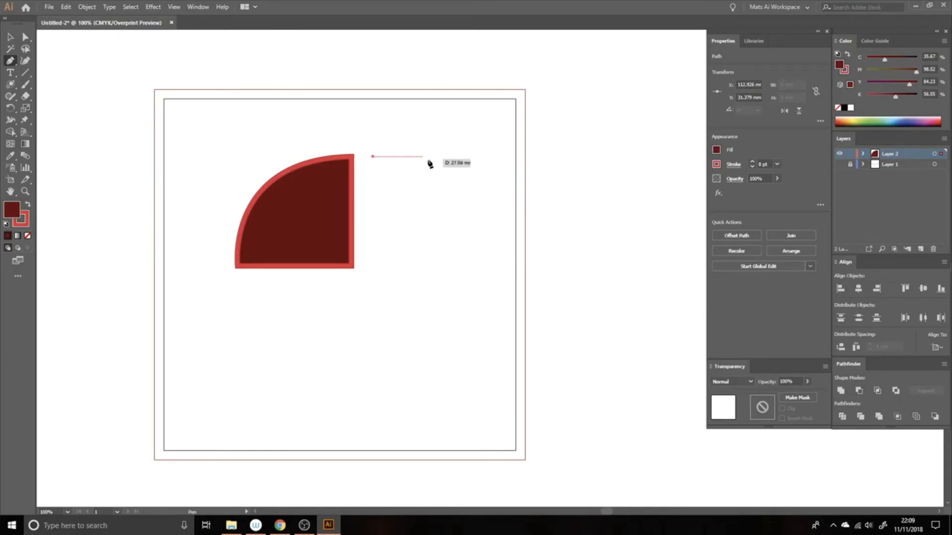
click(373, 267)
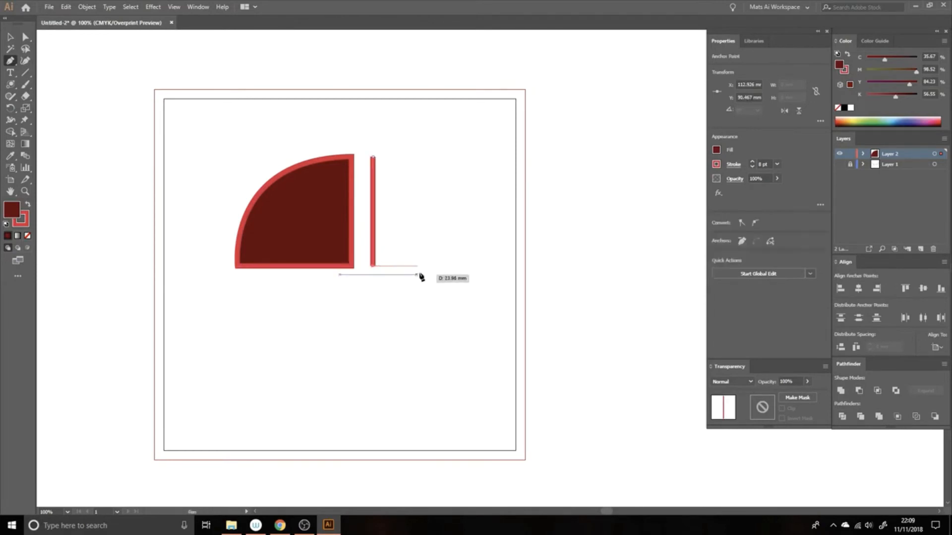
click(483, 267)
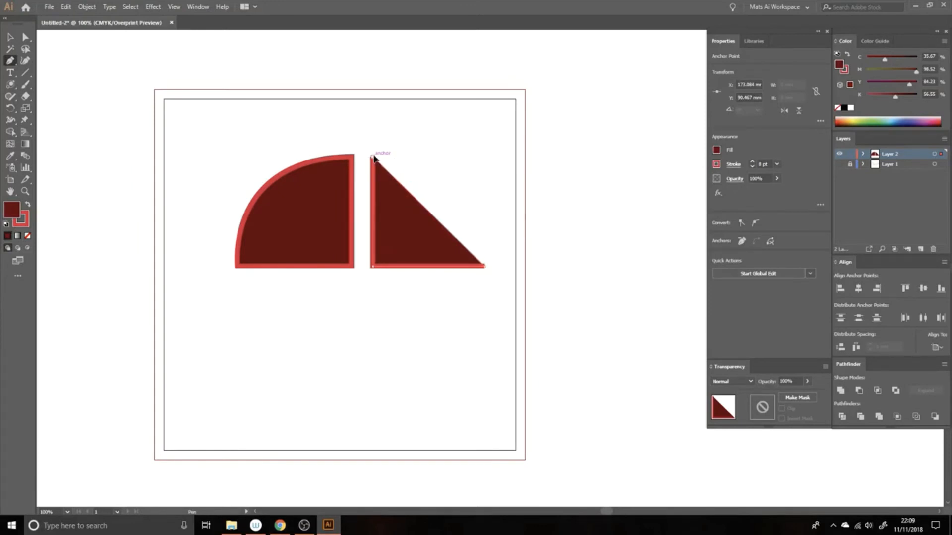
drag(374, 158, 235, 161)
key(v)
click(411, 136)
Select both quarter-round shapes together and delete them from the artboard
drag(412, 134, 440, 111)
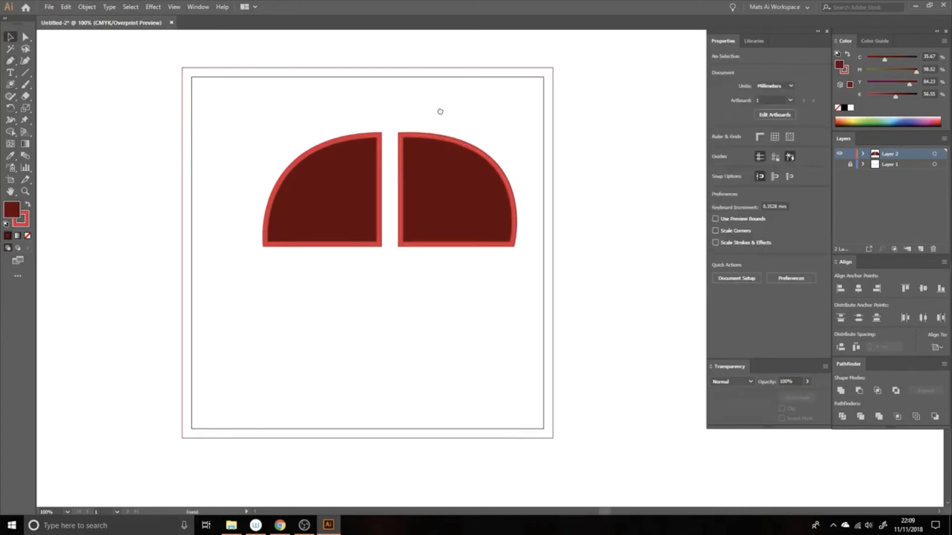
drag(309, 103, 463, 208)
key(Delete)
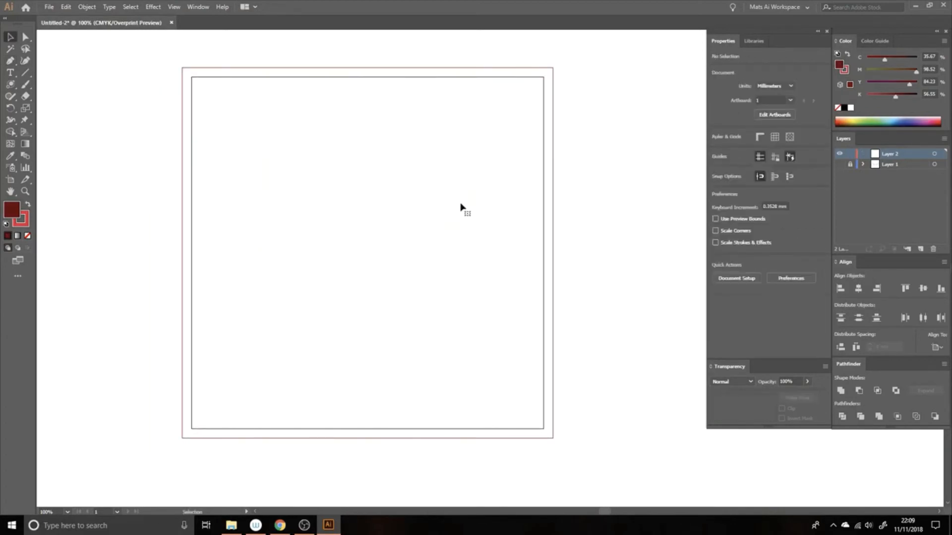
Set the fill to none and show Layer 1 with the grey tribal wing artwork, enlarged to 150%
click(28, 237)
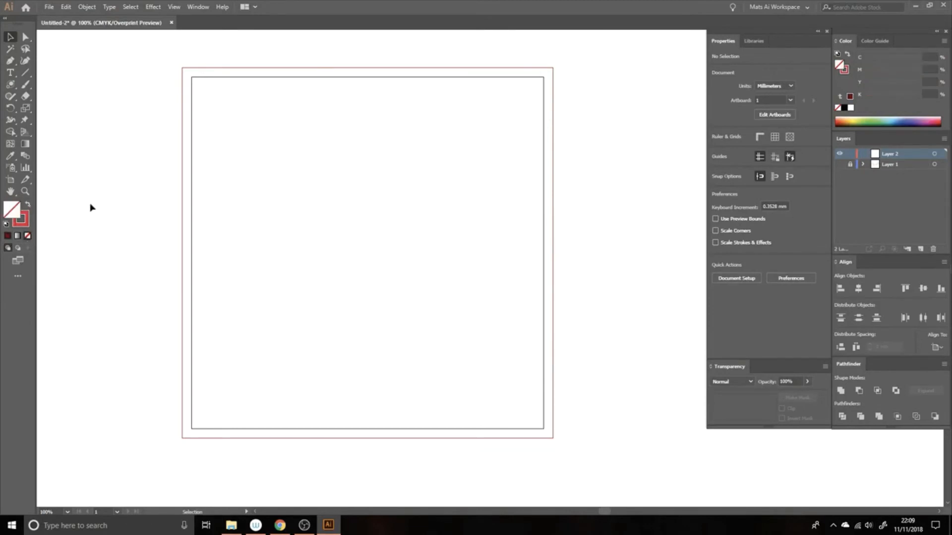
click(840, 164)
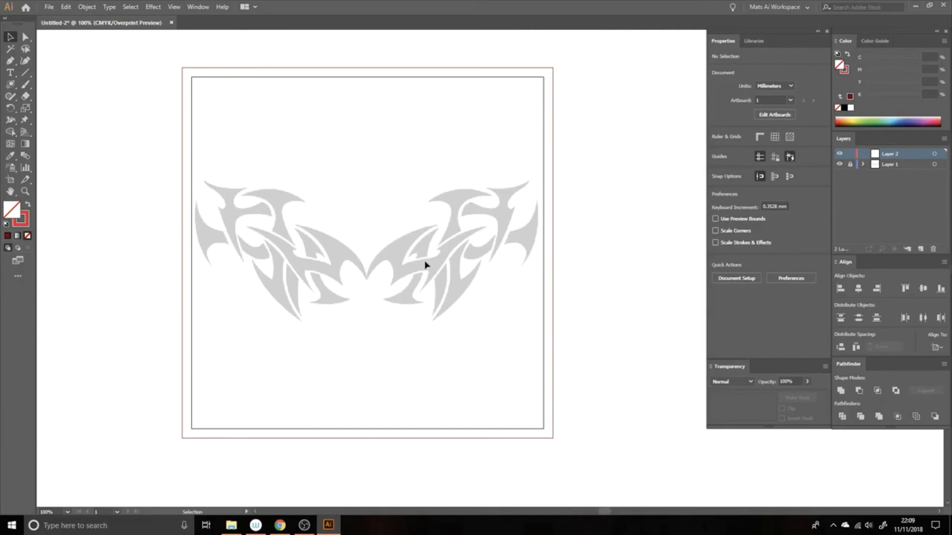
key(z)
click(429, 248)
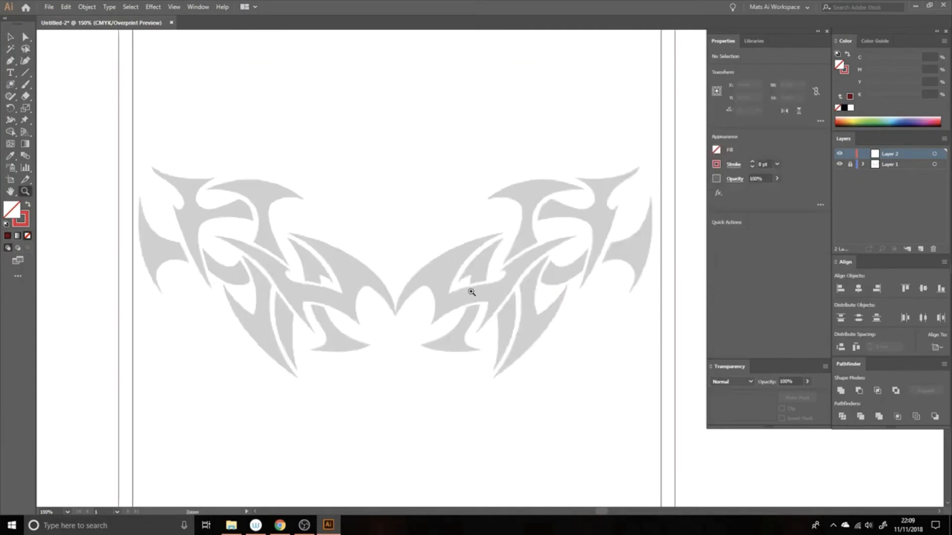
Reduce the stroke to 1 pt and trace the right wing's upper outline with the Pen tool, curving from the centre tip to the first feather tip
click(486, 266)
drag(514, 244, 440, 216)
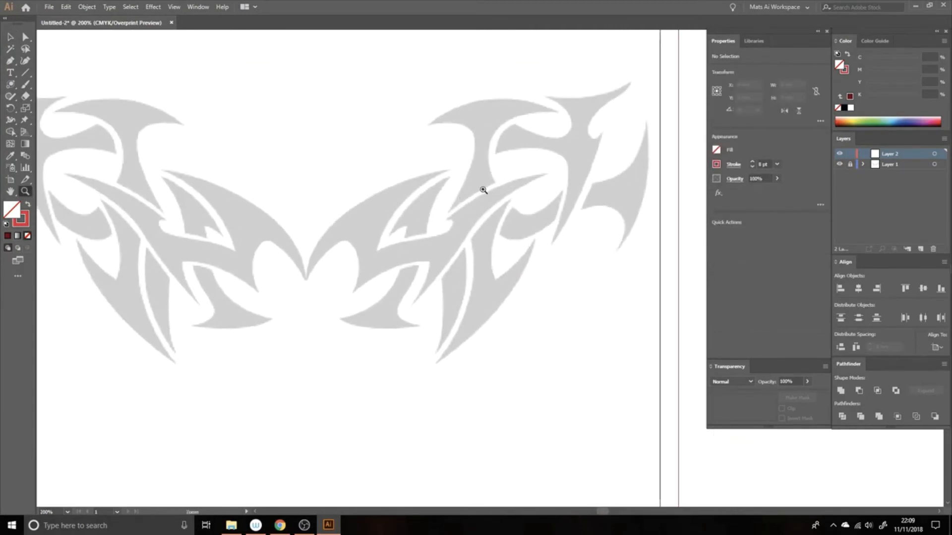
key(p)
key(z)
click(422, 235)
drag(479, 282, 448, 207)
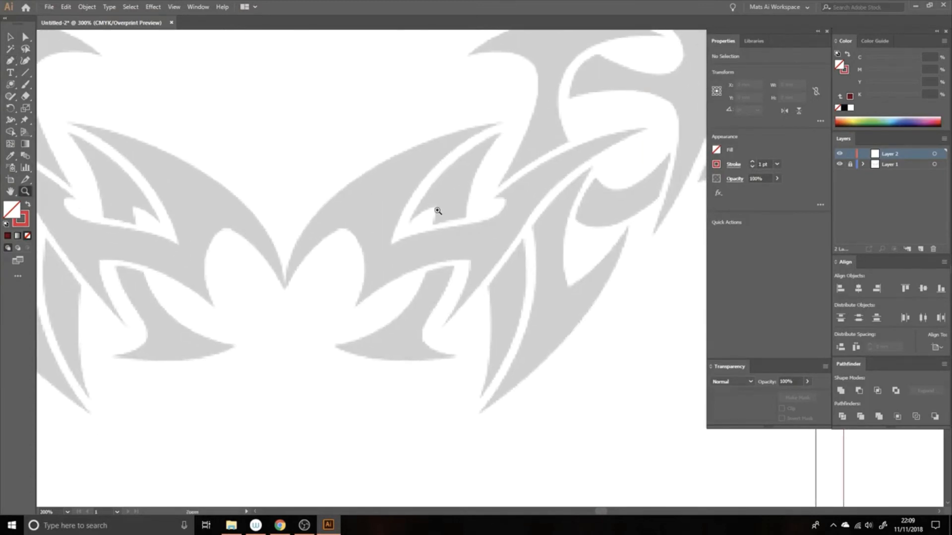
key(p)
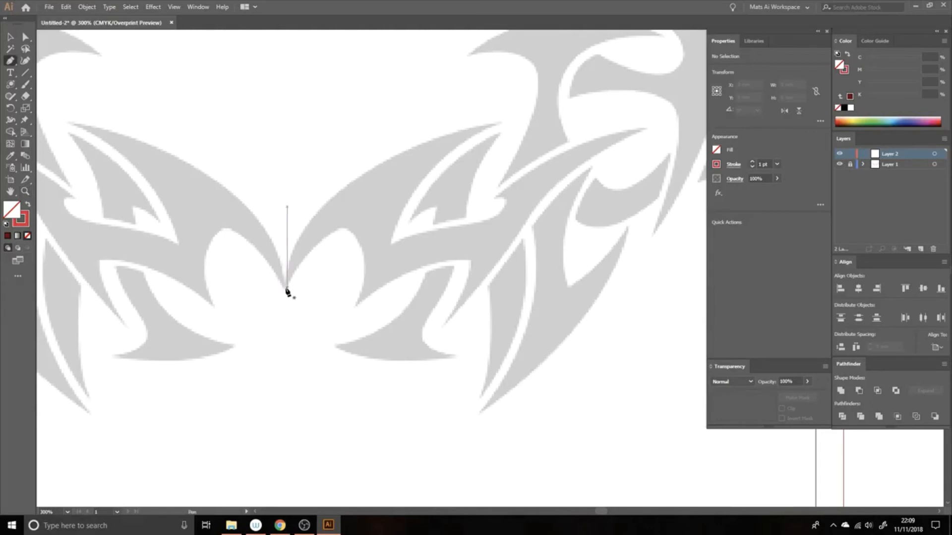
click(286, 288)
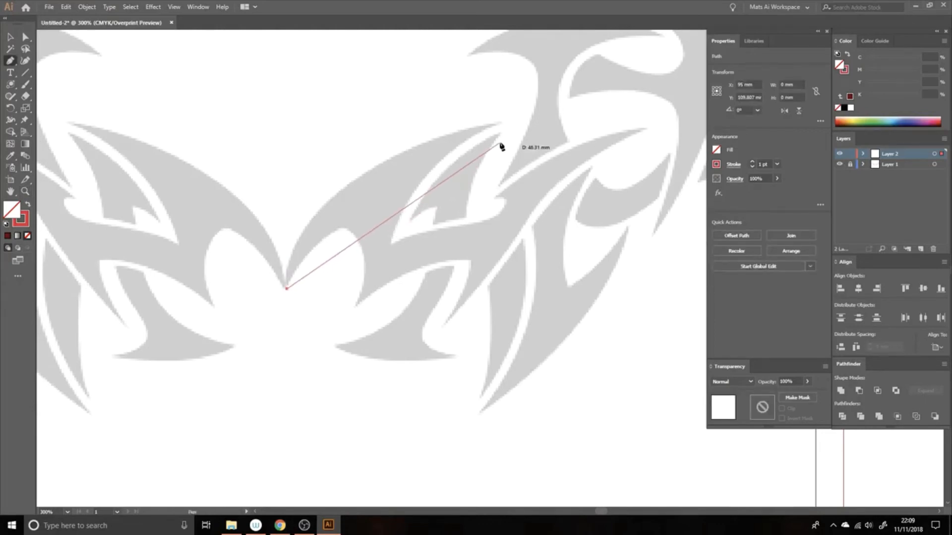
click(498, 125)
mouse_move(499, 125)
mouse_down()
mouse_move(716, 74)
mouse_move(536, 98)
mouse_move(640, 102)
mouse_move(730, 74)
mouse_move(490, 126)
mouse_up()
mouse_move(499, 132)
mouse_down()
mouse_move(482, 164)
mouse_move(503, 148)
mouse_move(500, 128)
mouse_up()
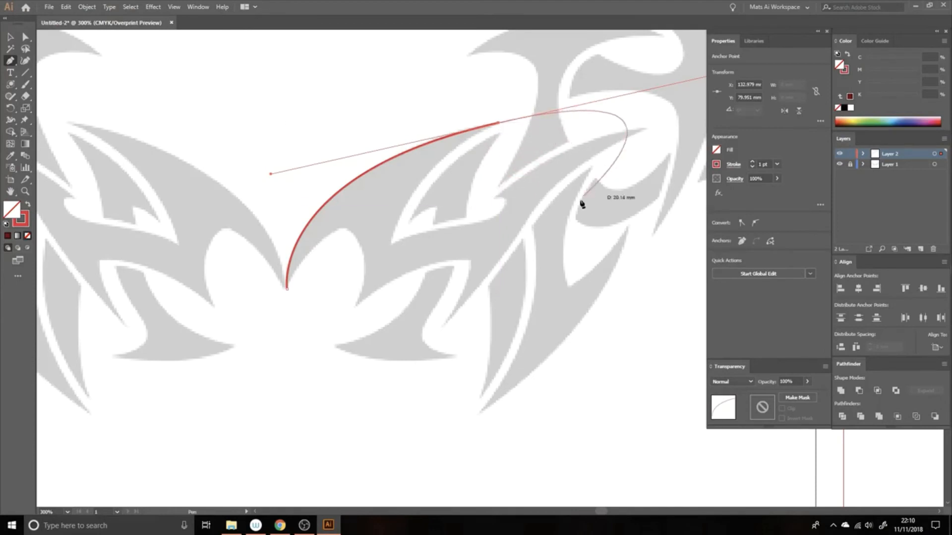
Make the feather tip a sharp corner and trace the feather's inner curve back to the narrow inner notch
drag(562, 156, 421, 203)
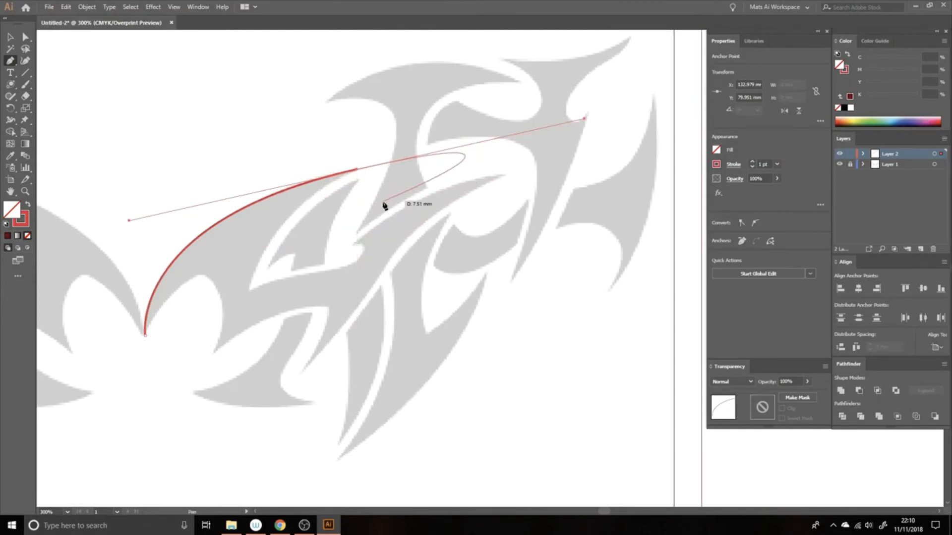
key(space)
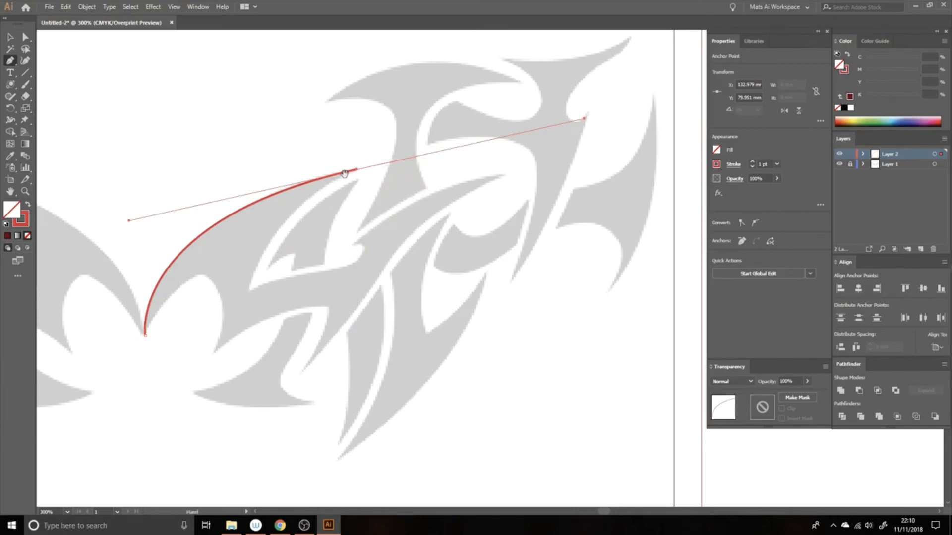
drag(351, 253, 335, 233)
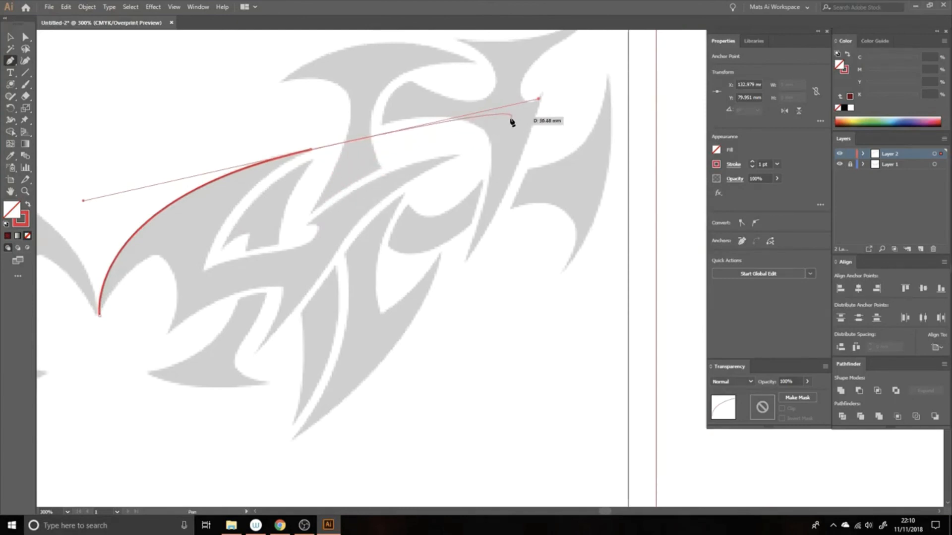
click(311, 150)
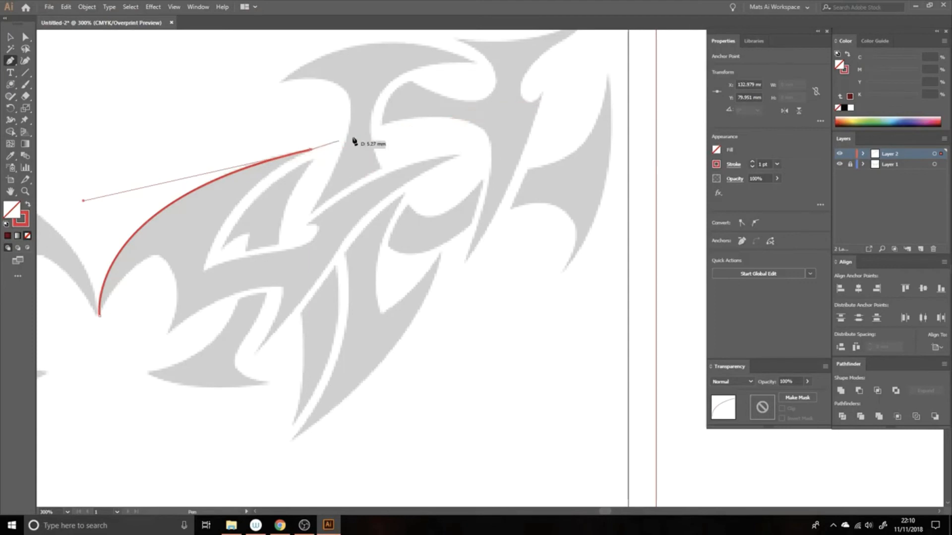
drag(205, 271, 192, 351)
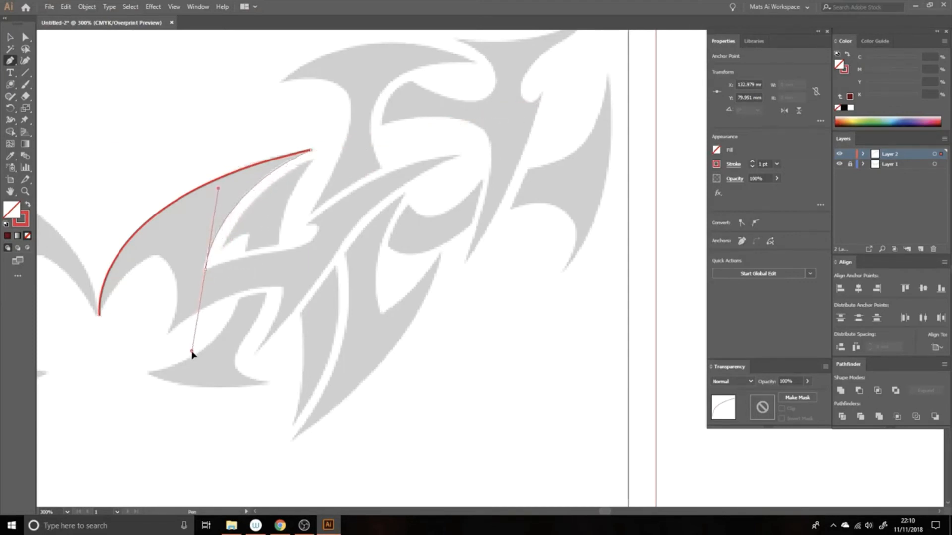
click(205, 271)
Continue the path from the notch along the gap's lower edge and around the small rounded hook, ending in a corner
drag(294, 250, 329, 249)
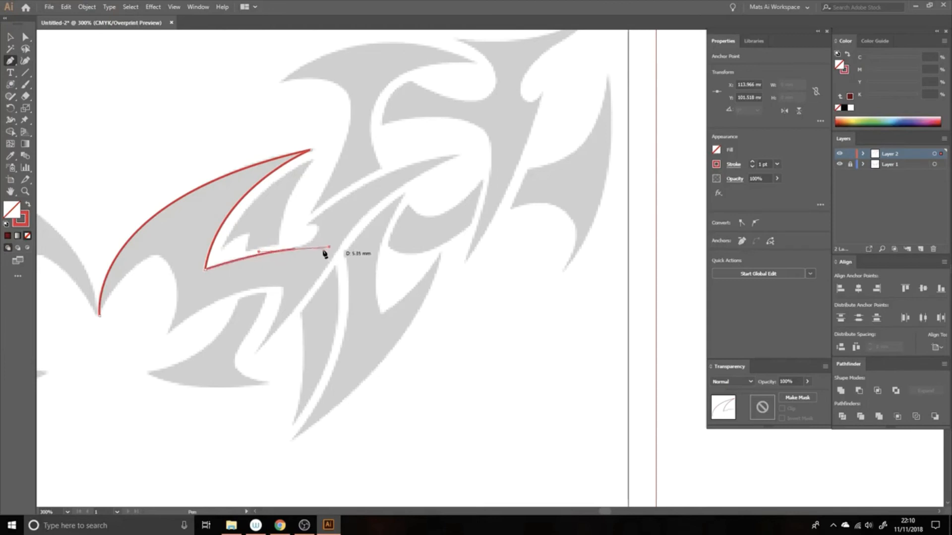
click(295, 250)
drag(311, 224, 287, 216)
click(311, 225)
Try to trace the long blade's upper edge with several short segments, and undo those anchor points back to the hook
drag(337, 199, 366, 187)
click(396, 171)
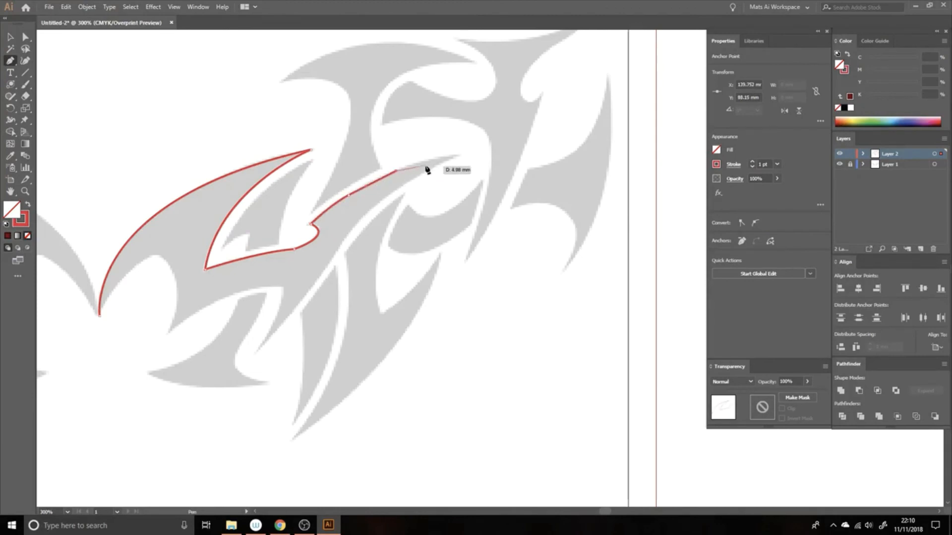
click(431, 160)
drag(459, 156, 440, 178)
key(ctrl+z)
key(ctrl+z)
key(ctrl+z)
key(ctrl+z)
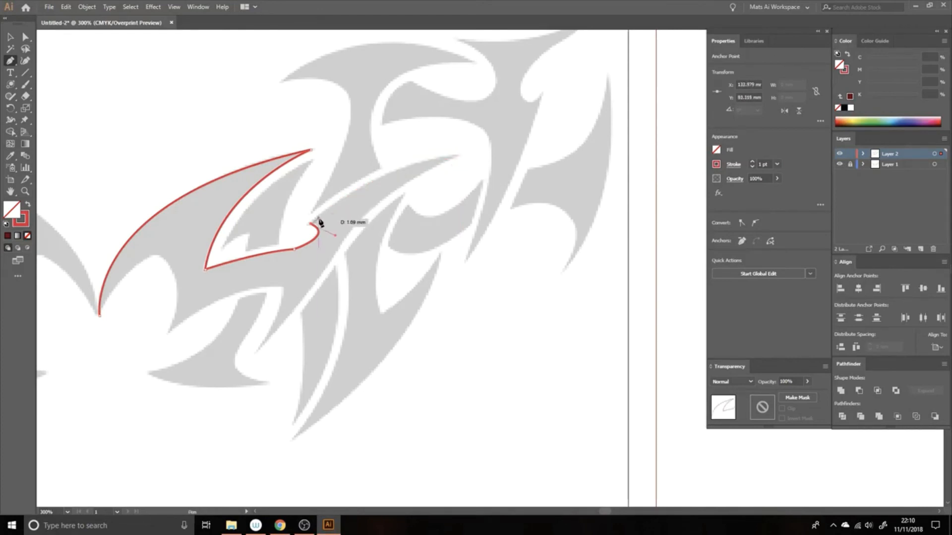
Trace the long blade in one curve from the hook to its outer tip, and back along its underside to the lower spike's tip
drag(458, 156, 573, 137)
click(459, 156)
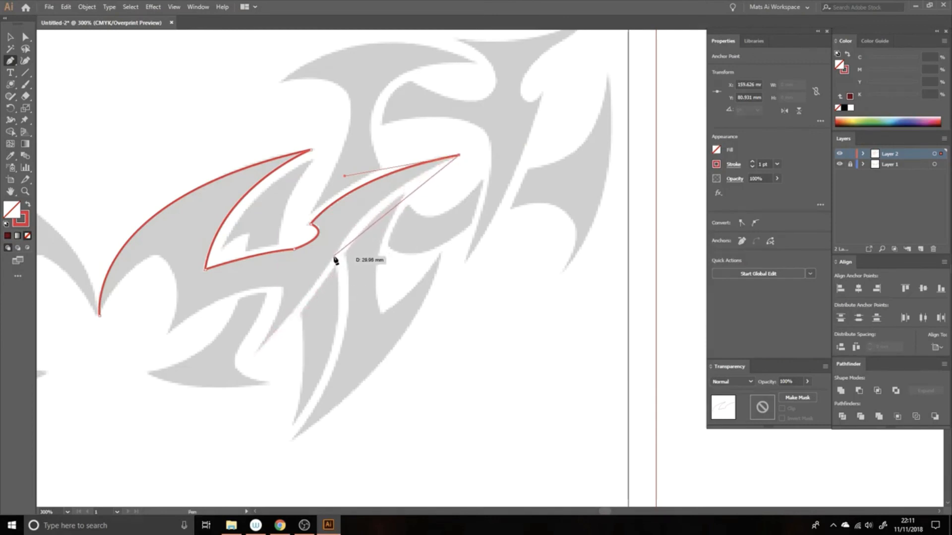
drag(336, 258, 308, 317)
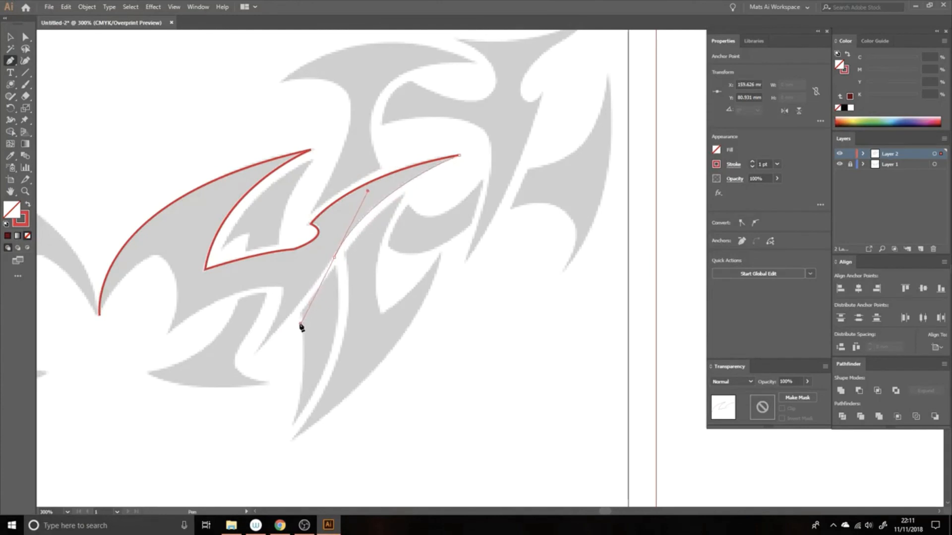
click(335, 258)
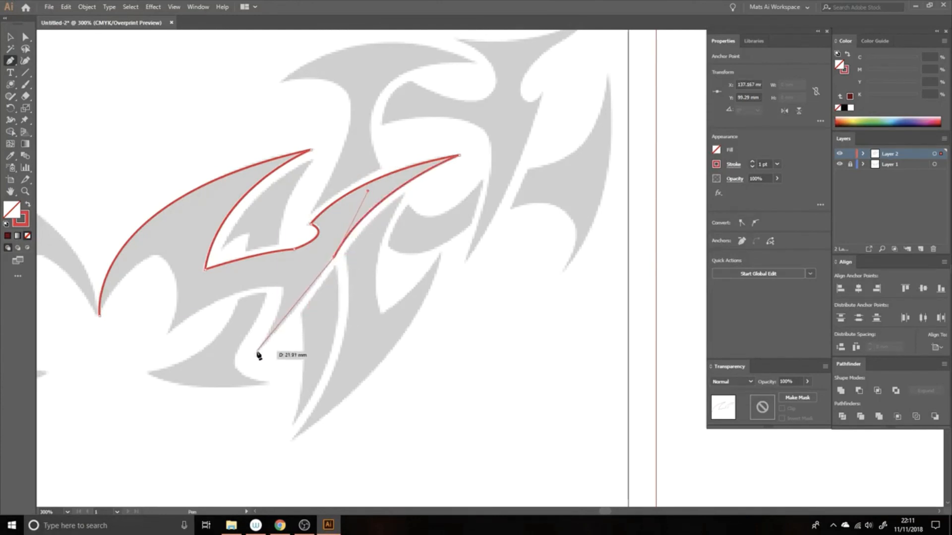
drag(257, 349, 229, 372)
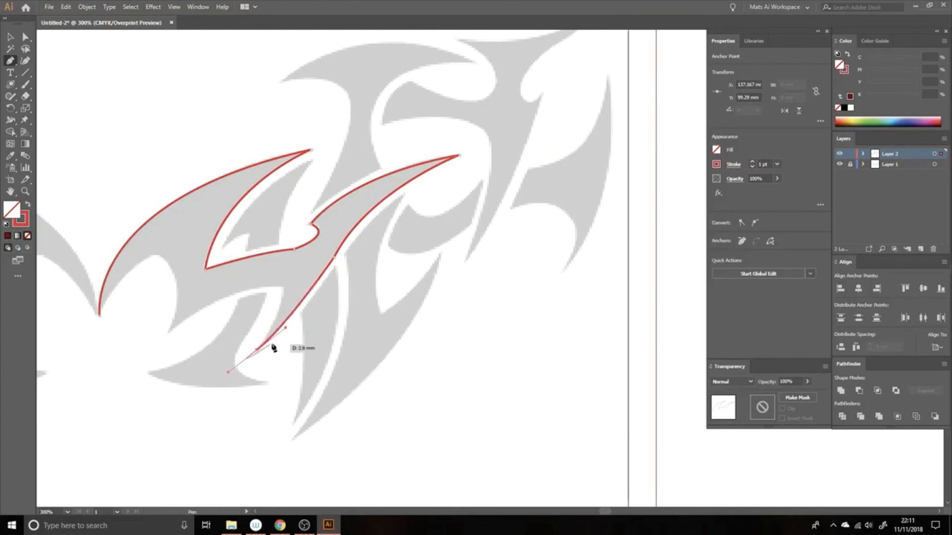
click(257, 350)
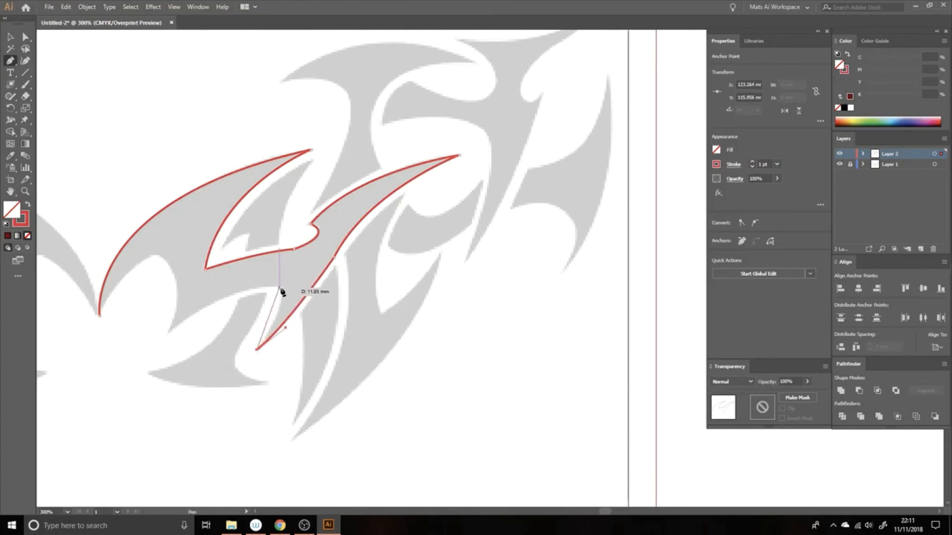
Trace the lower spike's inner side to its corner and the curved lower edge to the next downward point
drag(284, 287, 284, 267)
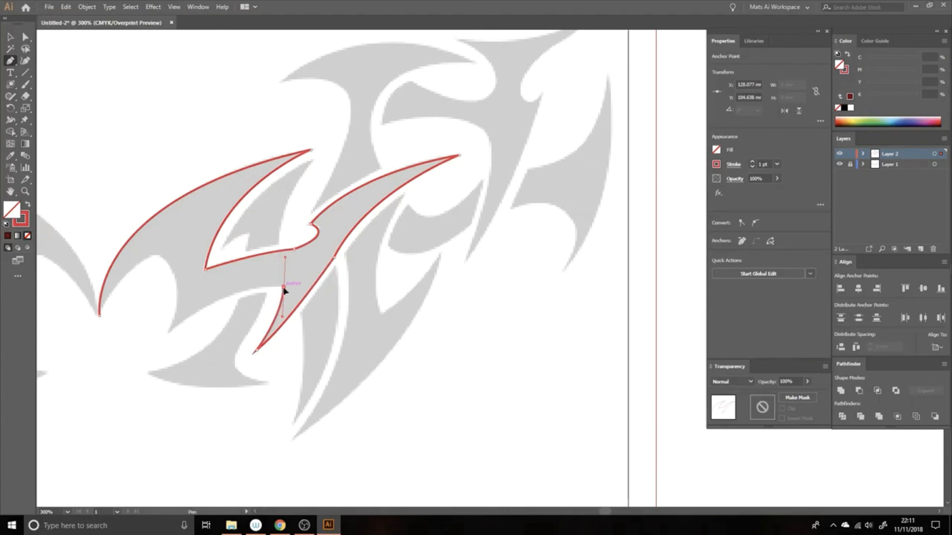
drag(292, 281, 449, 232)
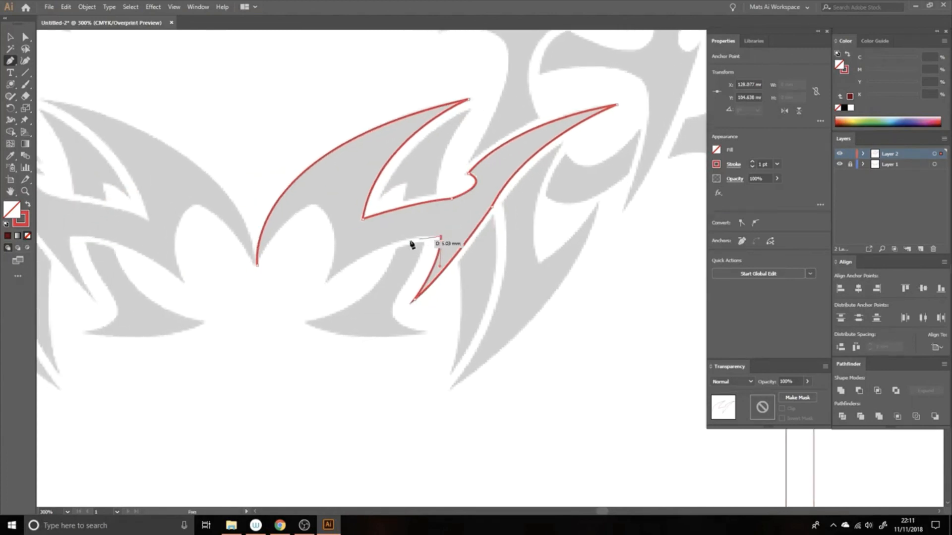
drag(325, 283, 270, 340)
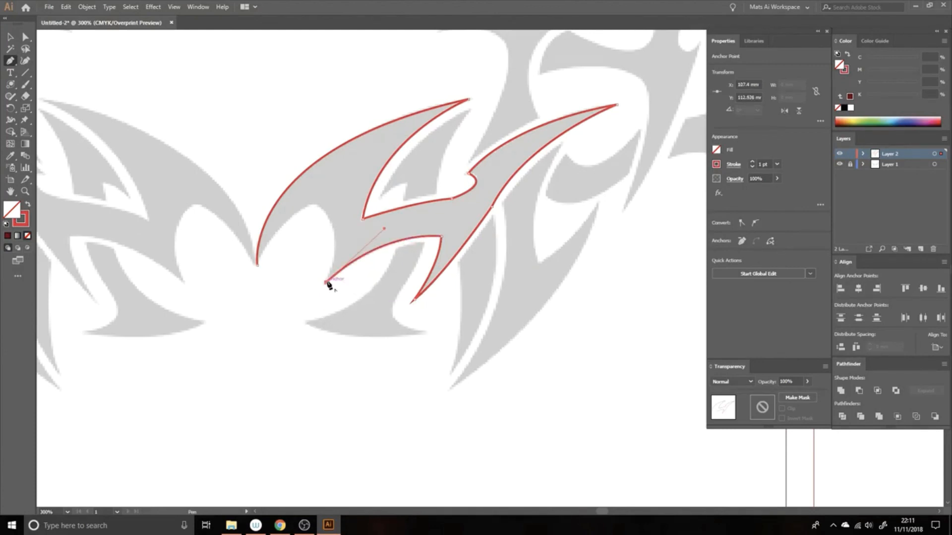
Trace the arched opening and close the path at the centre tip, completing a shape about 65 mm wide and 36 mm high
drag(320, 208, 292, 187)
click(321, 209)
drag(295, 216, 294, 216)
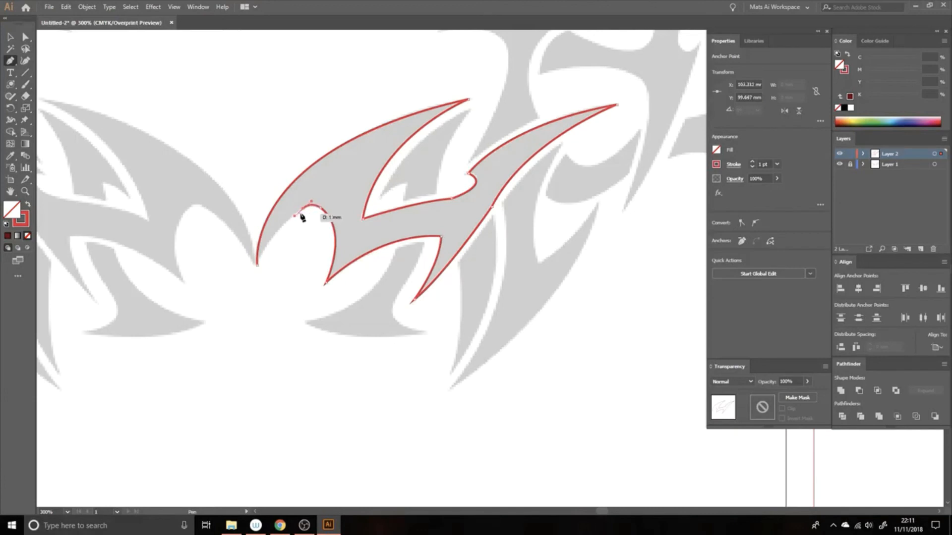
click(256, 264)
drag(252, 285, 245, 305)
Select the traced wing shape and swap its fill and stroke, giving it a solid red fill without an outline
key(v)
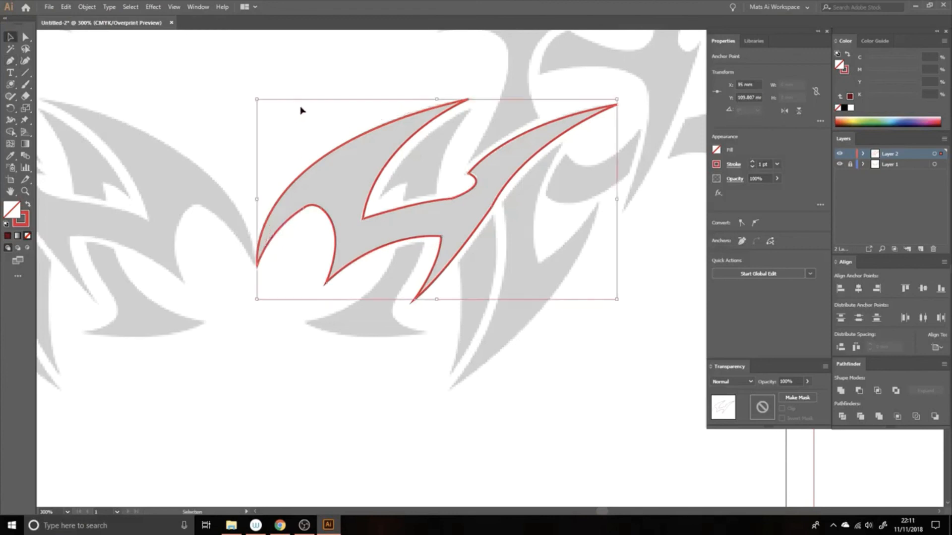
click(365, 67)
drag(398, 112, 345, 153)
click(335, 165)
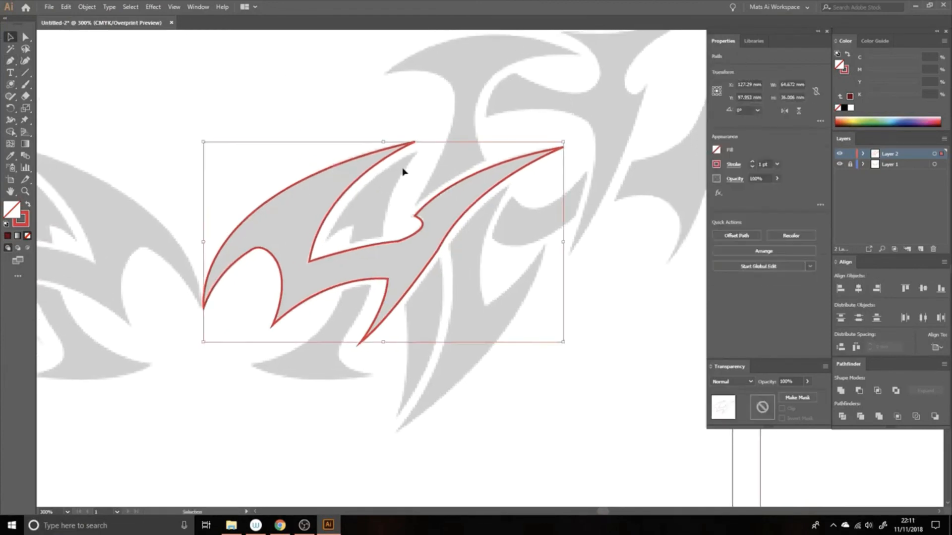
click(27, 205)
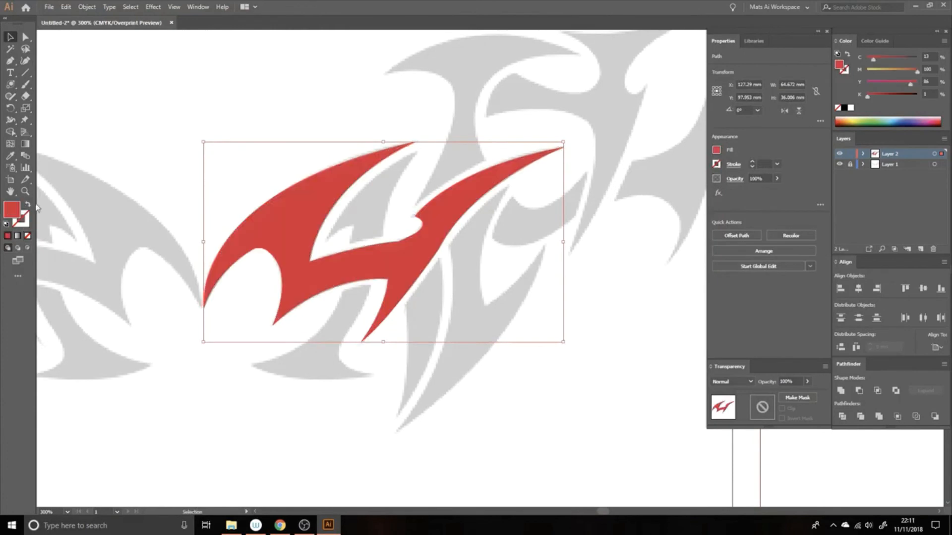
click(308, 105)
Delete the red traced shape from the right wing
key(z)
alt+click(416, 229)
drag(436, 220, 341, 175)
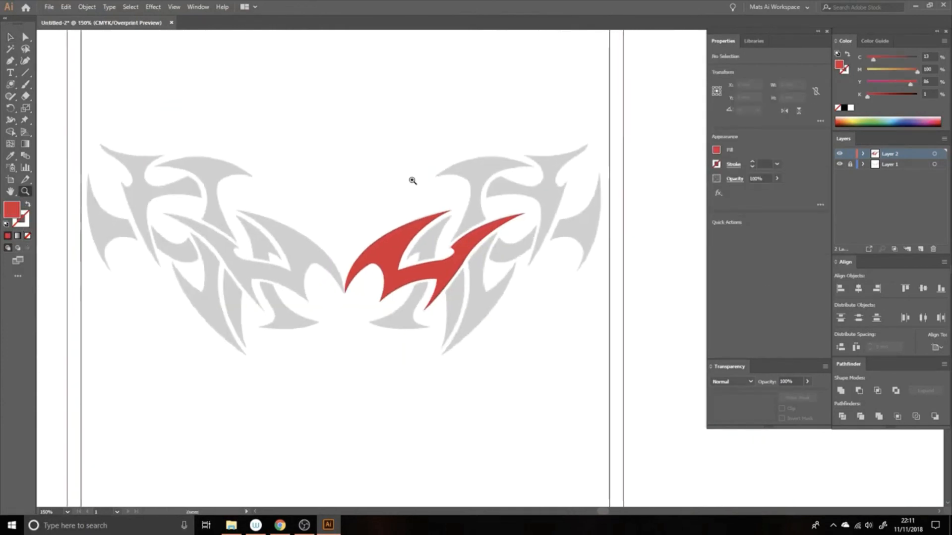
click(411, 180)
alt+click(470, 266)
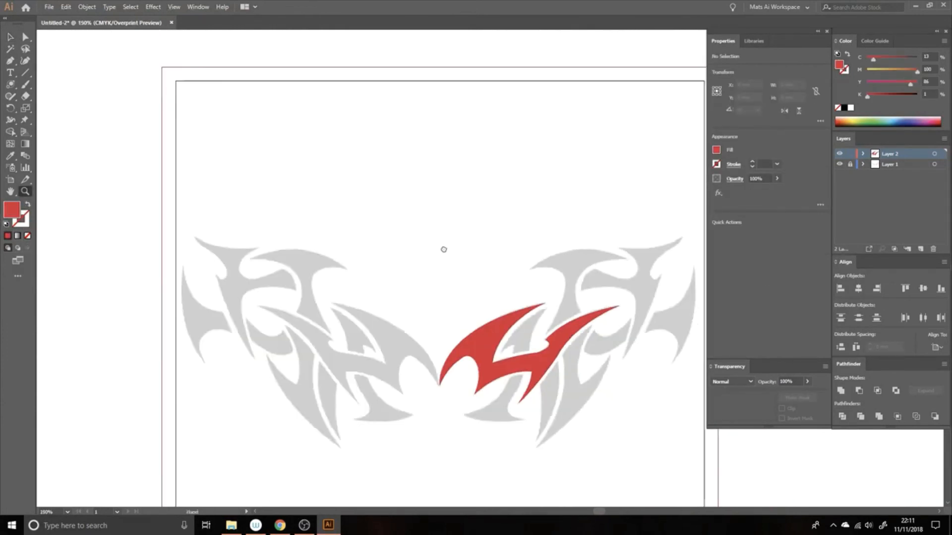
drag(444, 249, 417, 169)
key(v)
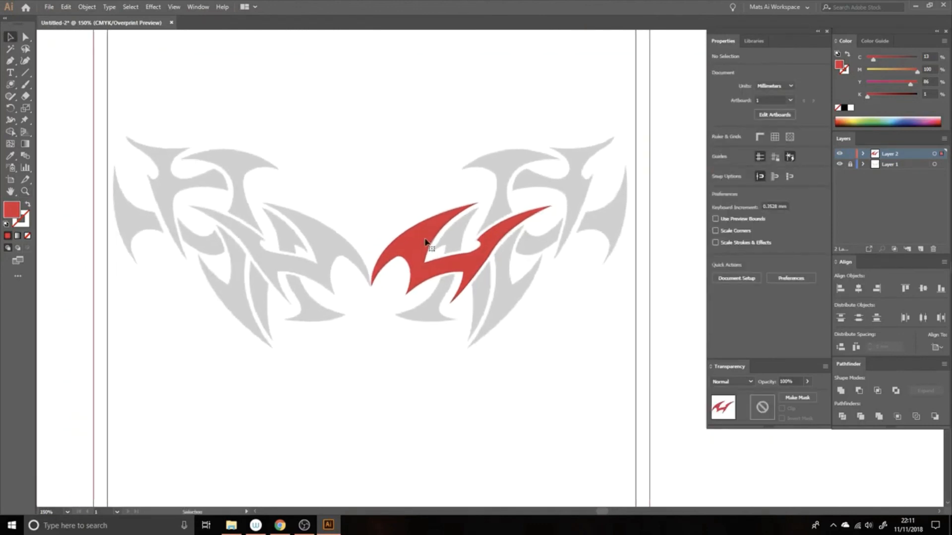
click(426, 219)
key(Delete)
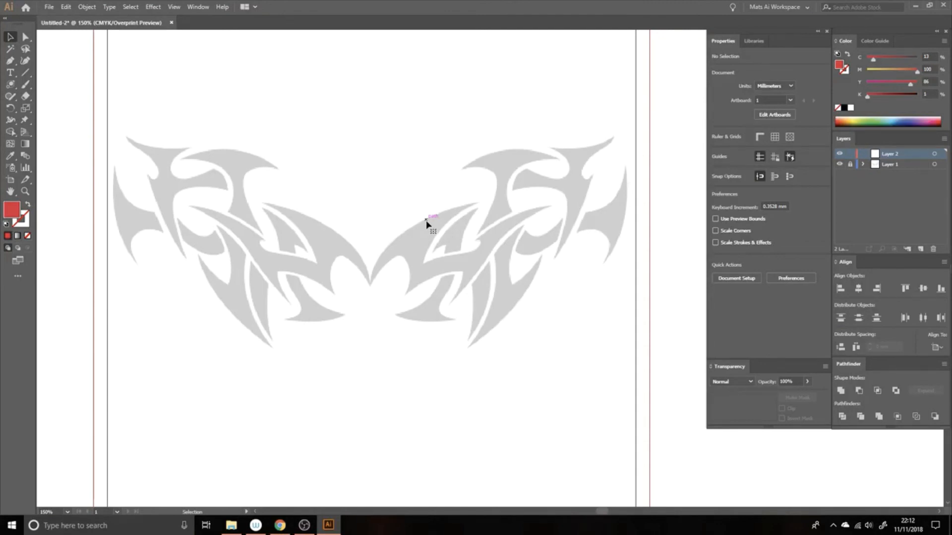
click(10, 61)
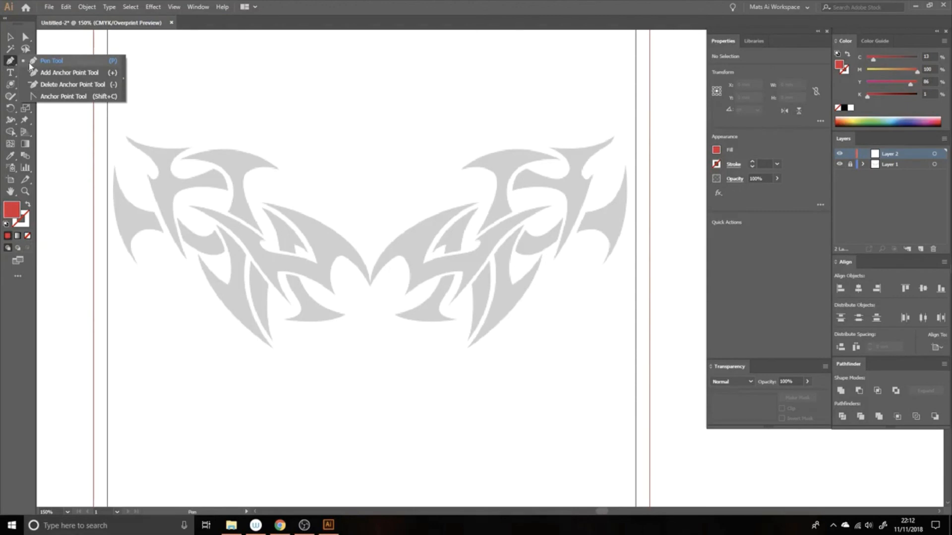
click(30, 61)
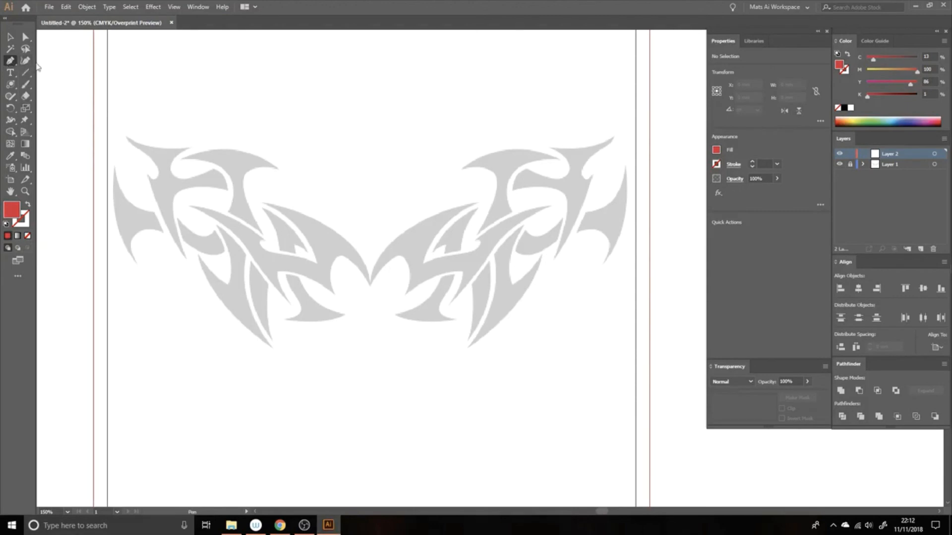
click(13, 61)
click(46, 63)
key(z)
click(431, 253)
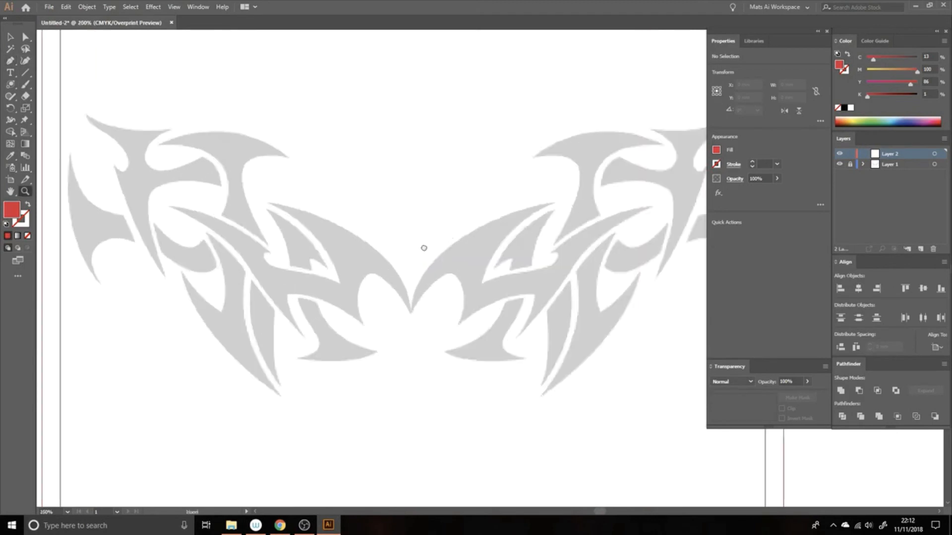
key(p)
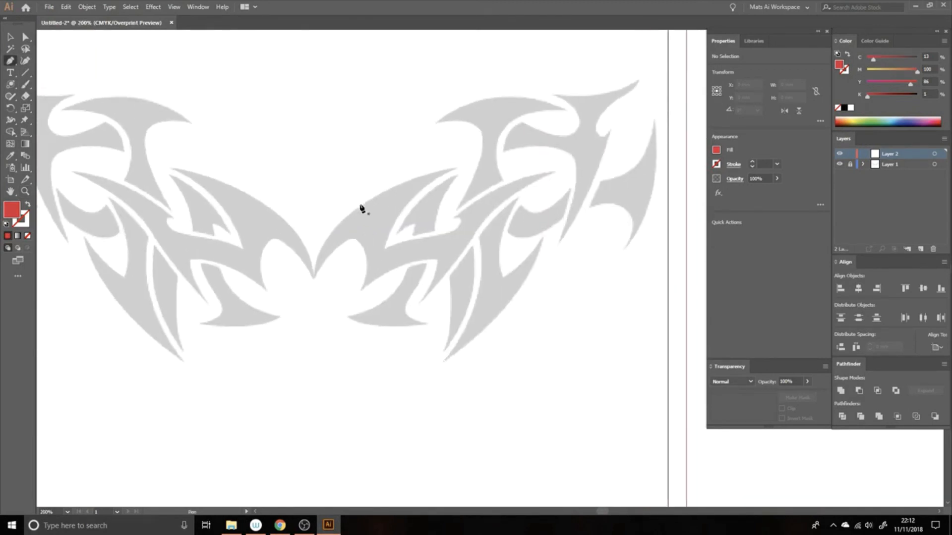
key(ctrl+minus)
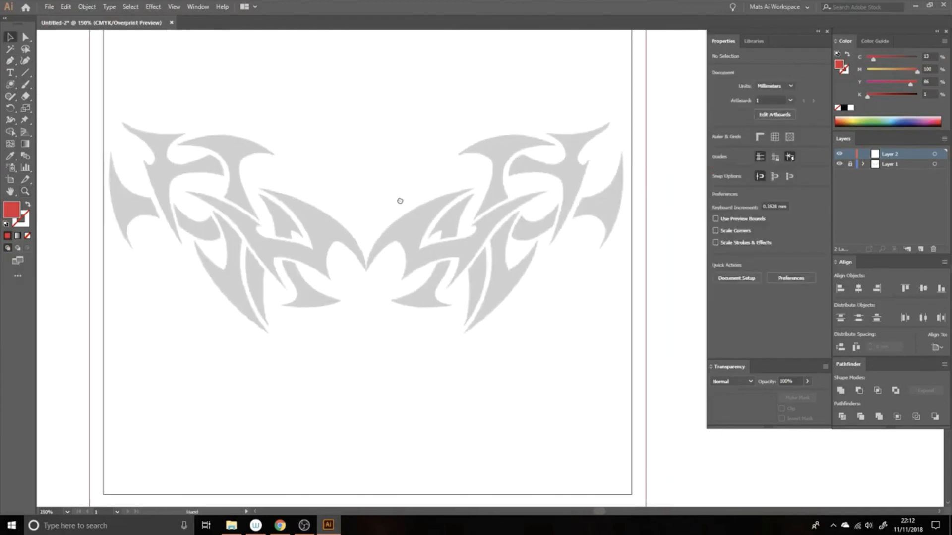
drag(400, 201, 389, 201)
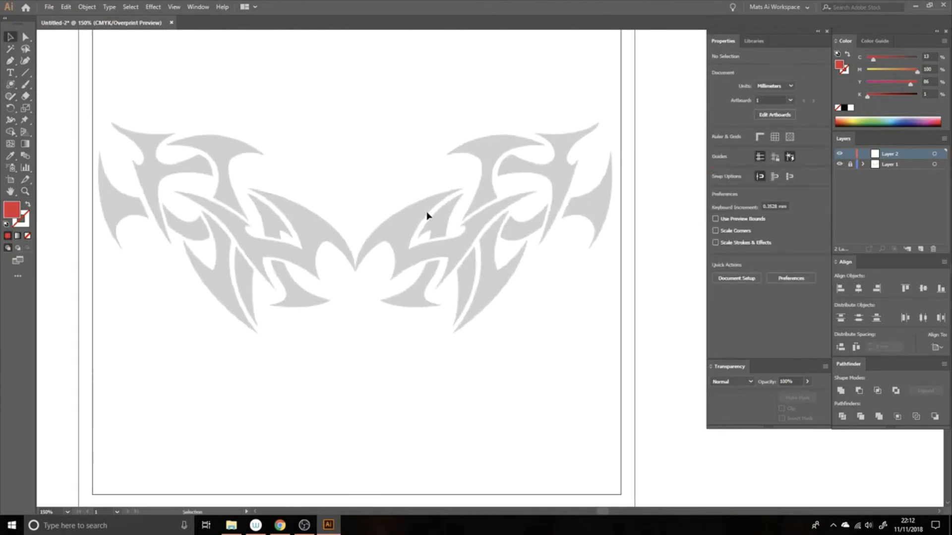